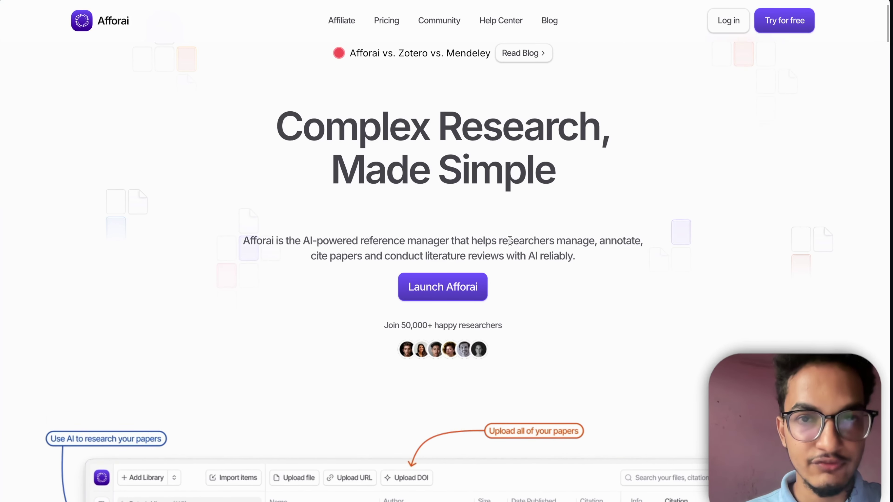
Scroll through the Pricing plan cards, highlighting the Starter plan's 20 AI queries limit
scroll(510, 241, "up", 1)
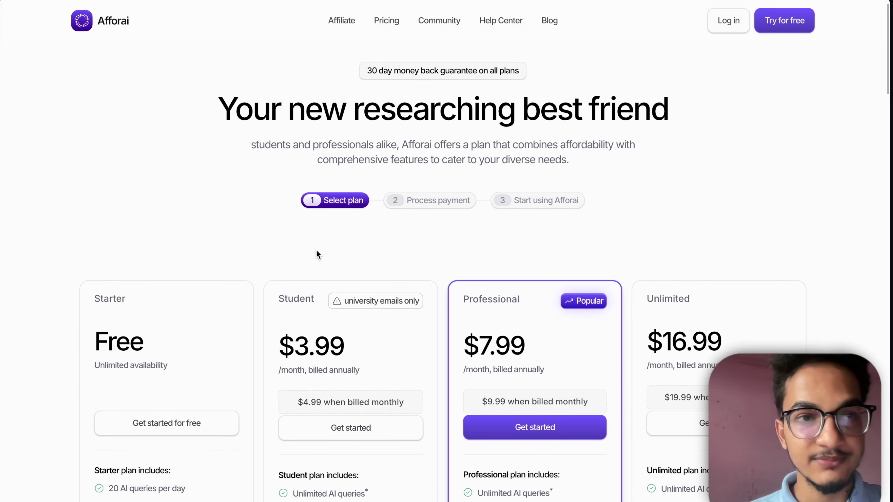
scroll(316, 249, "down", 3)
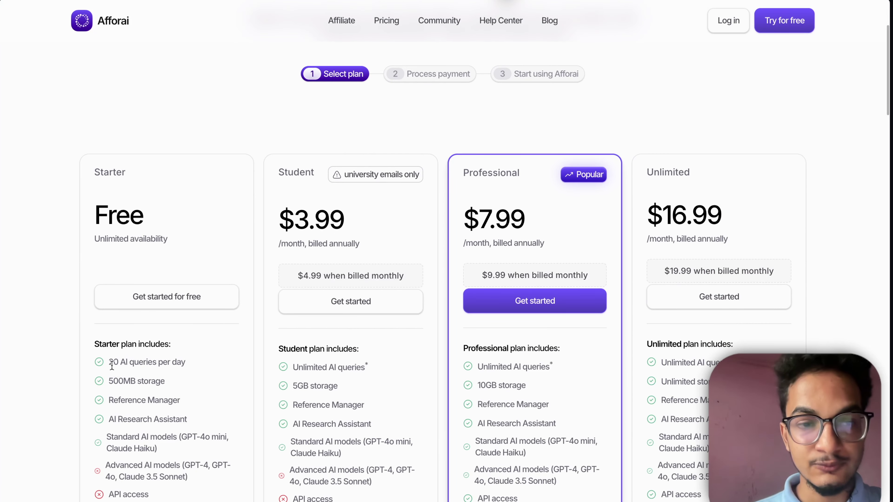
left_click_drag(110, 366, 161, 367)
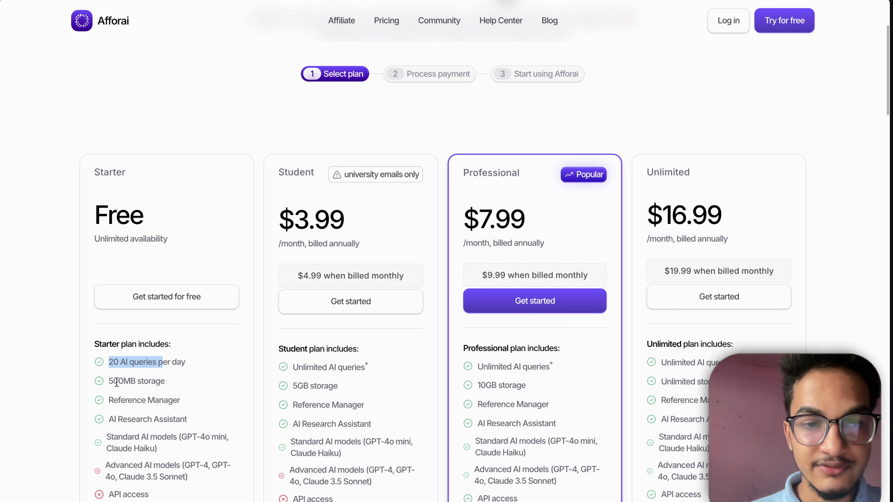
scroll(116, 382, "down", 1)
left_click(444, 401)
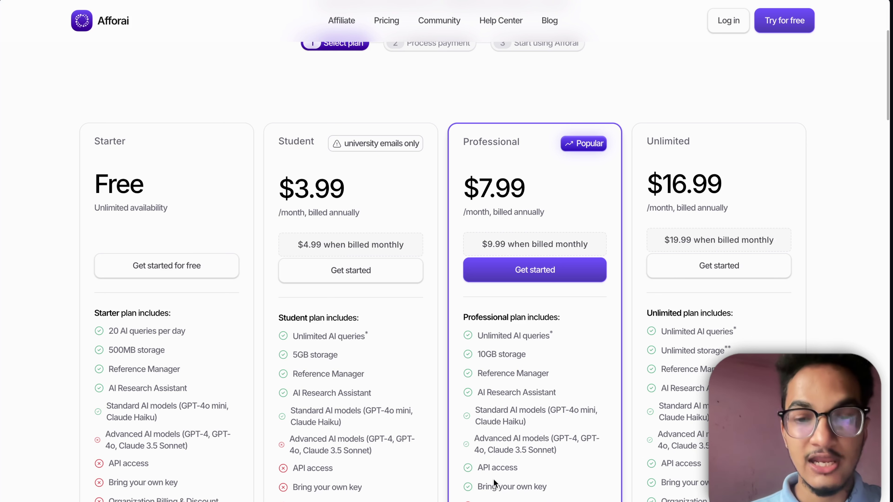
scroll(493, 481, "down", 1)
scroll(191, 316, "down", 1)
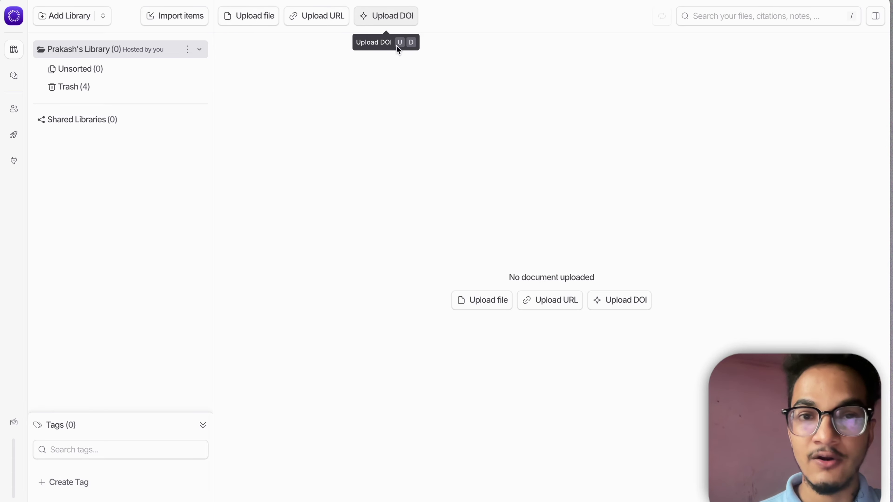
Open the Upload File dialog from the toolbar's Upload file button
left_click(266, 18)
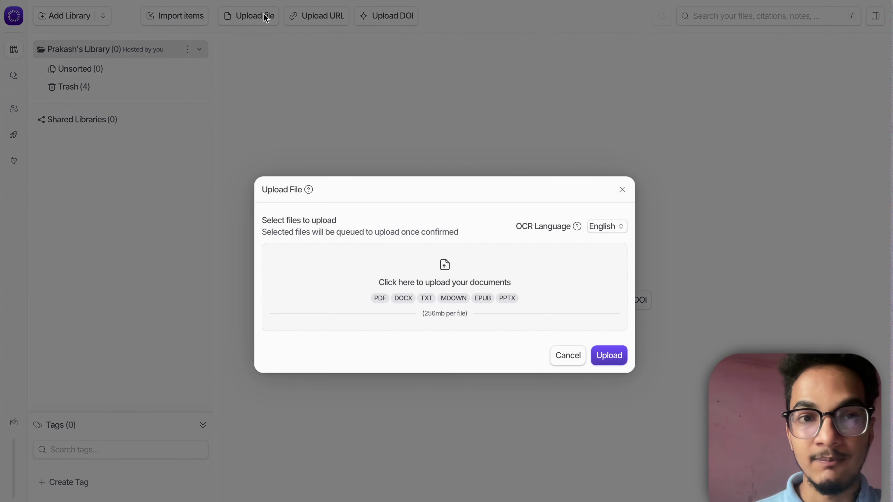
Select the Terai wetlands, Pokhara Valley and vascular plants PDFs in Downloads and upload them
left_click(445, 277)
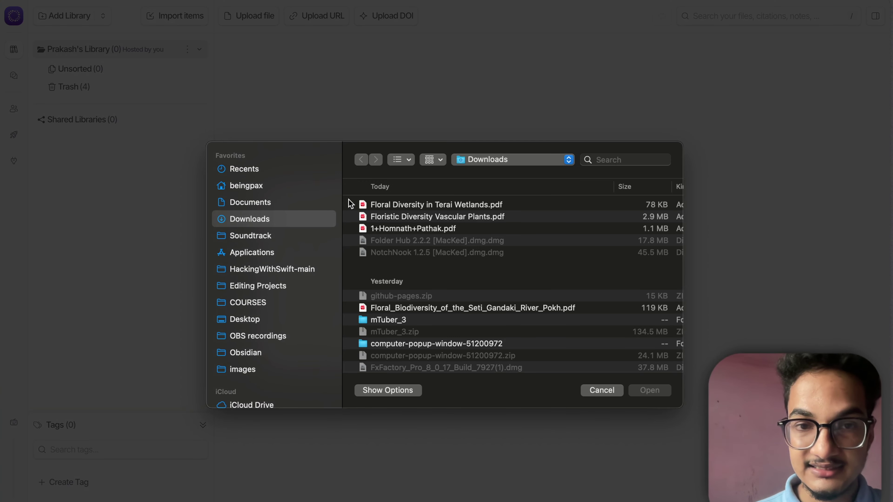
left_click_drag(346, 205, 389, 234)
left_click(390, 229, "super")
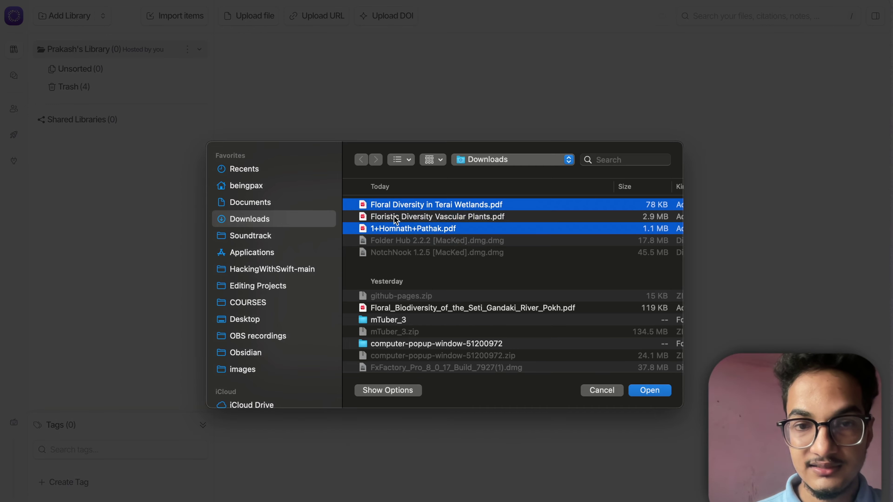
left_click(395, 217, "super")
key("Return")
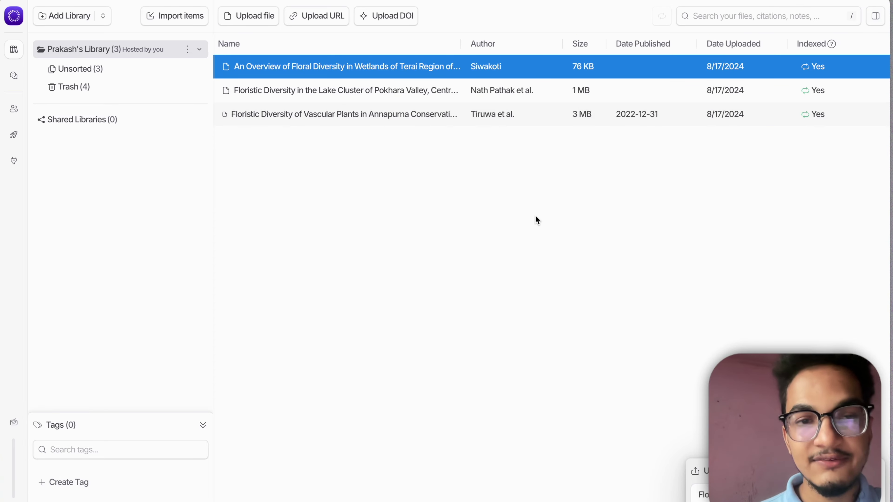
Check the Pokhara Valley paper's Citation details and Title field, and view its right-click actions
left_click(369, 92)
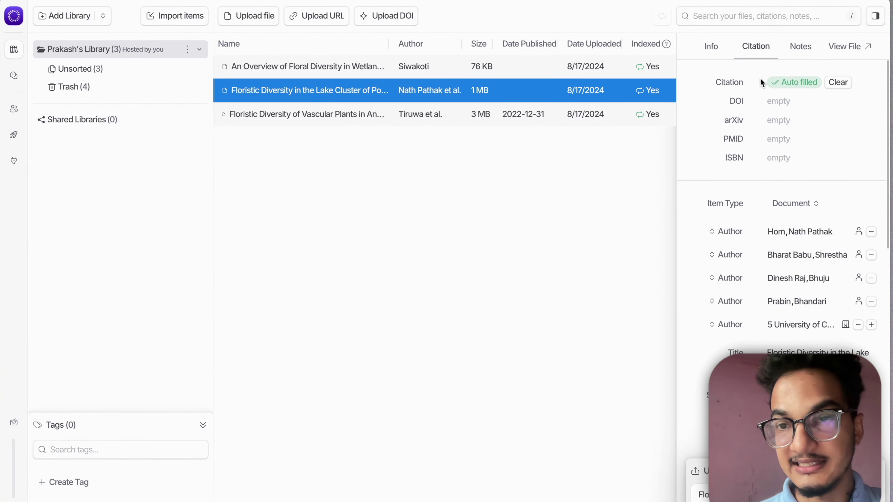
left_click(875, 15)
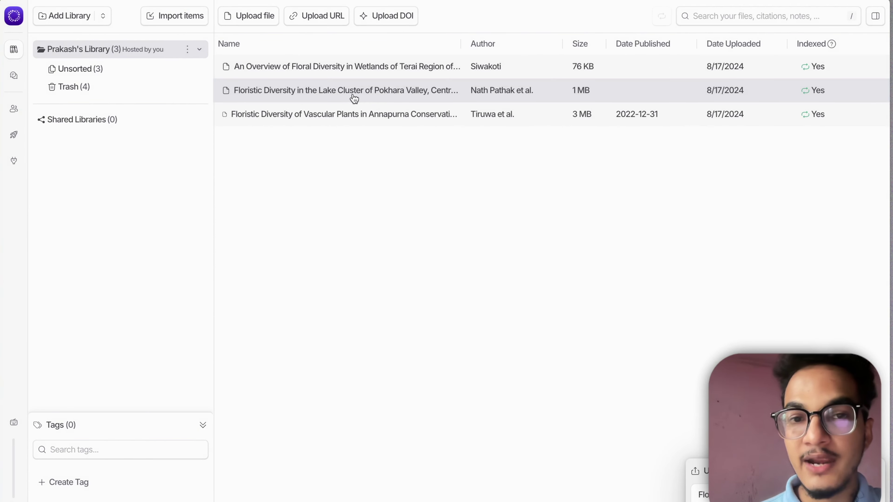
right_click(353, 97)
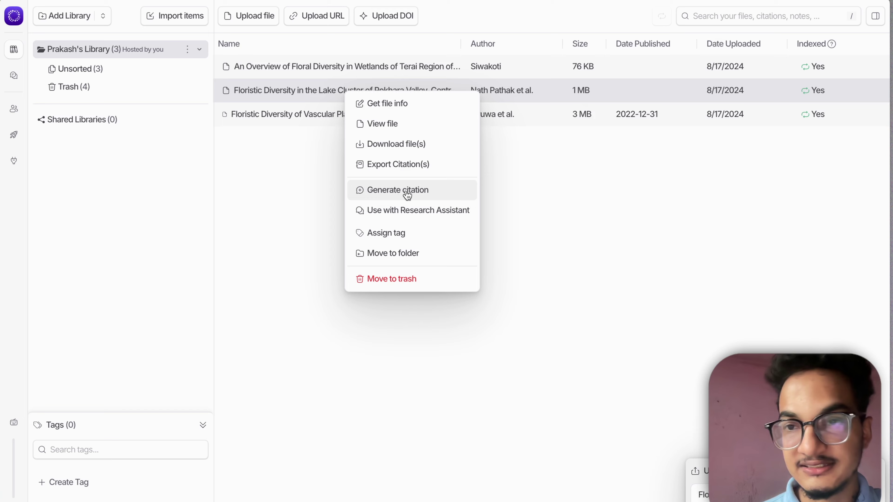
left_click(666, 185)
left_click(875, 16)
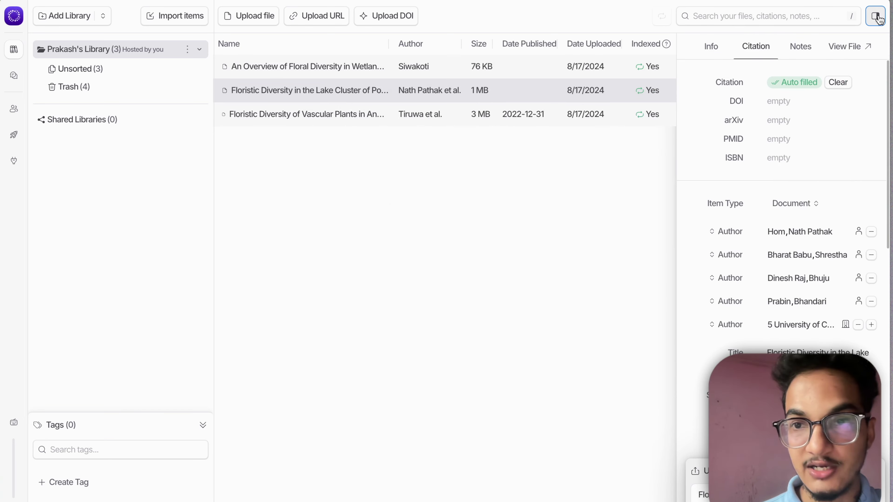
left_click(875, 16)
left_click(876, 16)
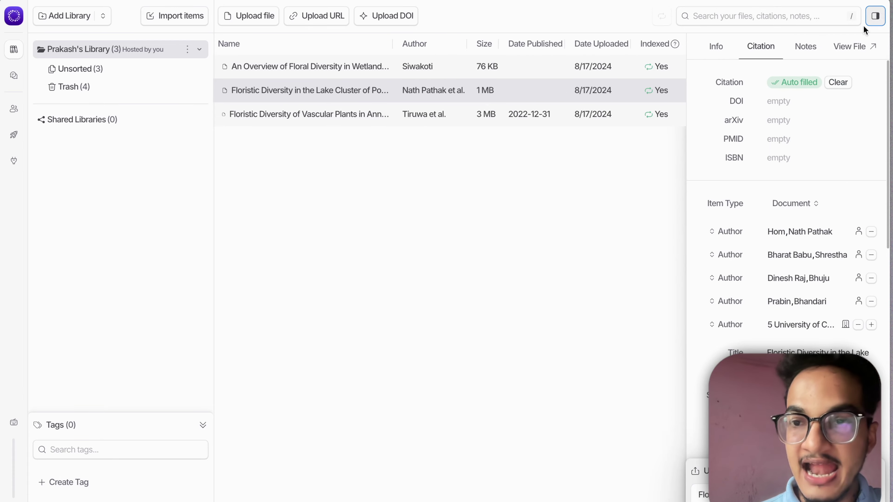
left_click(808, 362)
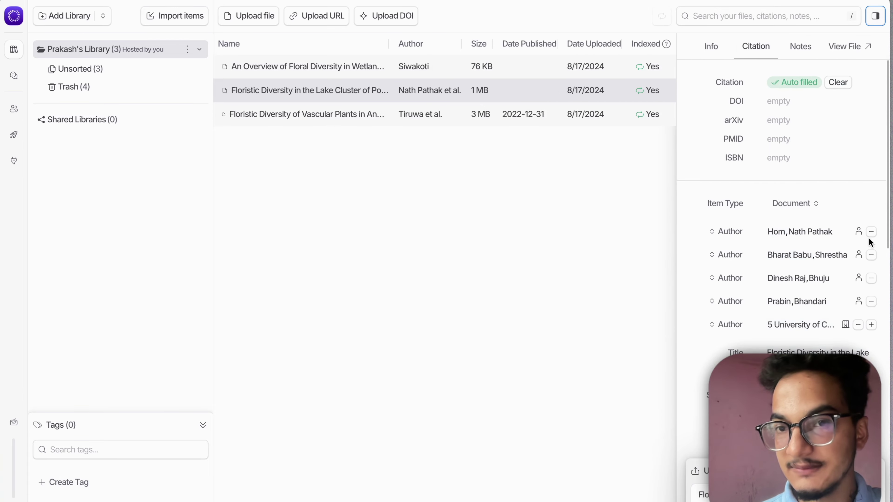
left_click(876, 16)
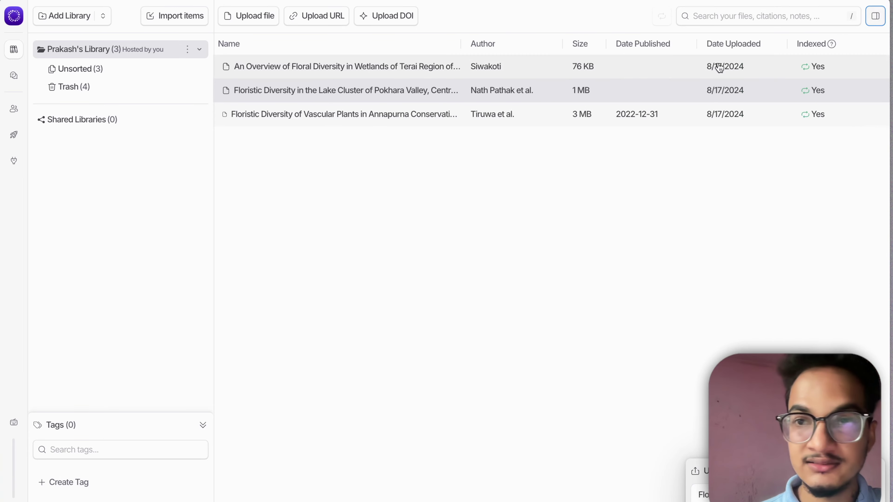
Generate the Pokhara Valley paper's APA 7th citation, preview both forms, and copy the bibliography entry
right_click(387, 89)
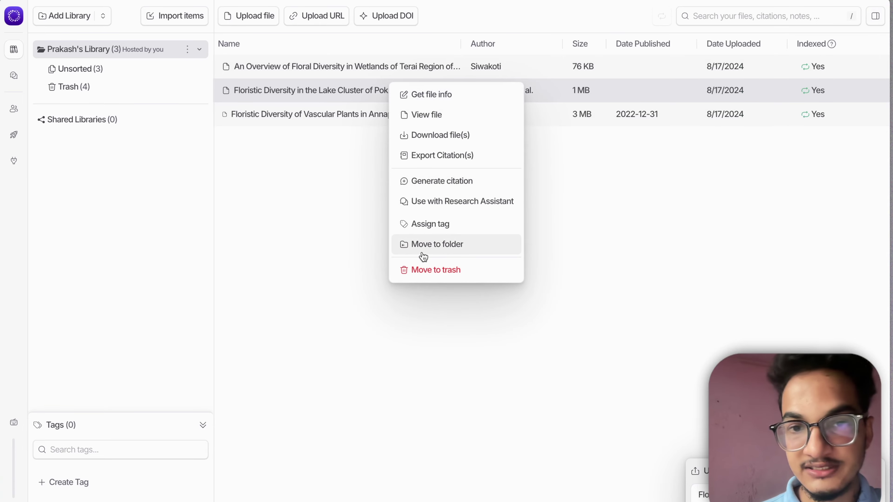
left_click(447, 181)
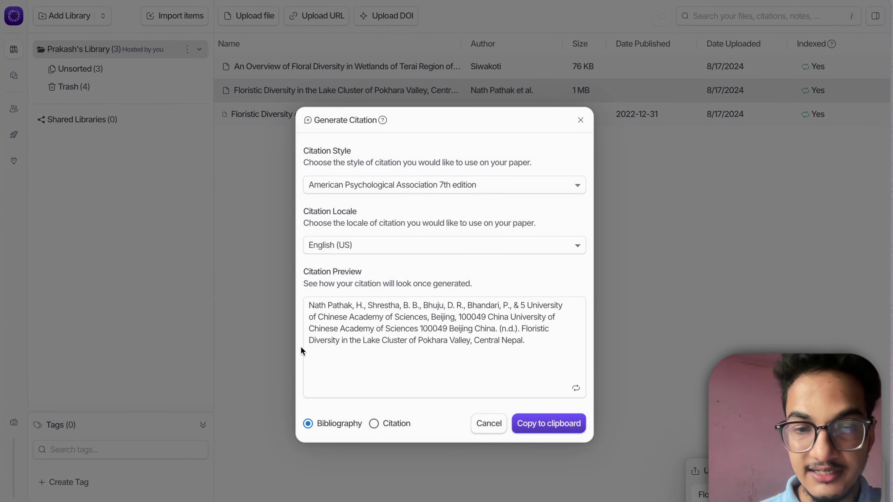
left_click(322, 309)
left_click(374, 424)
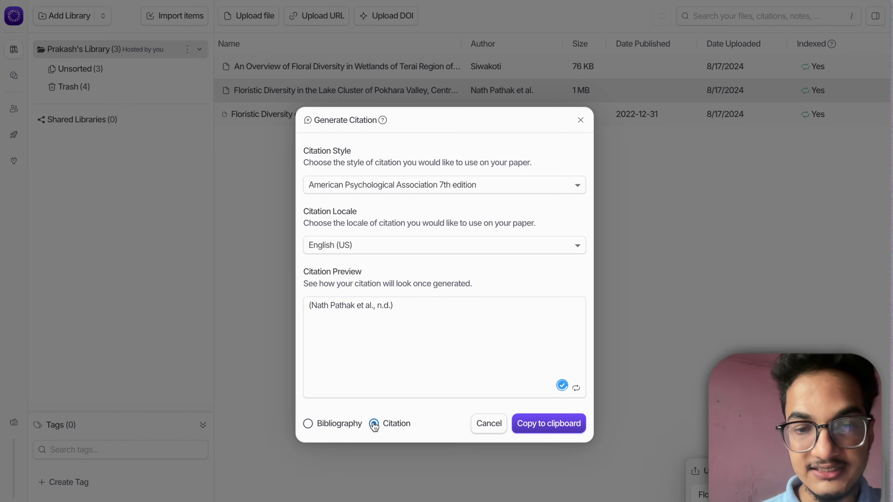
key("Left")
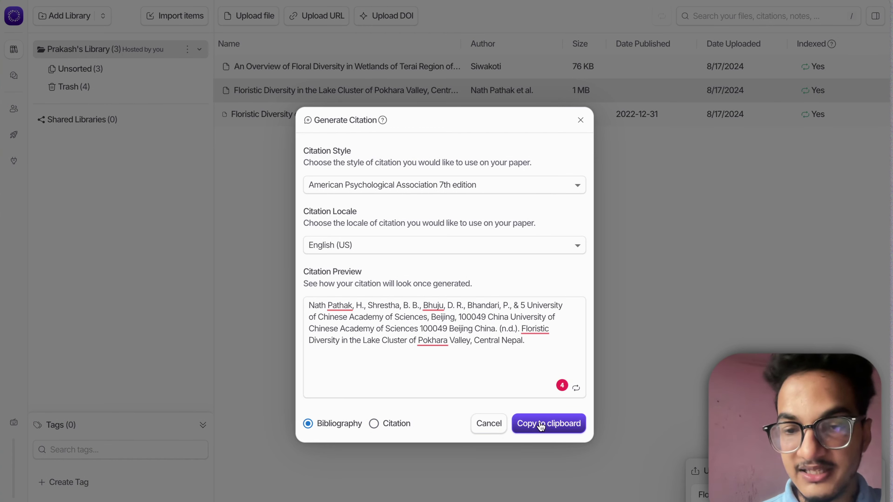
left_click(541, 424)
key("shift+super+v")
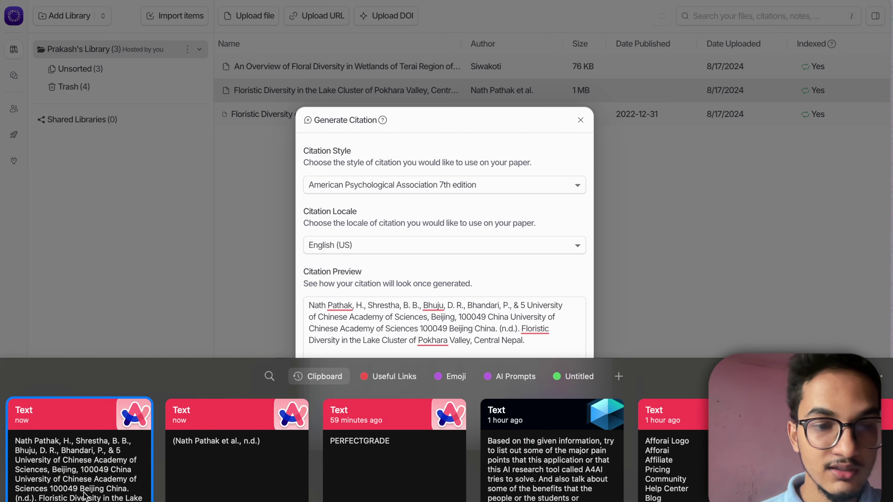
left_click(697, 258)
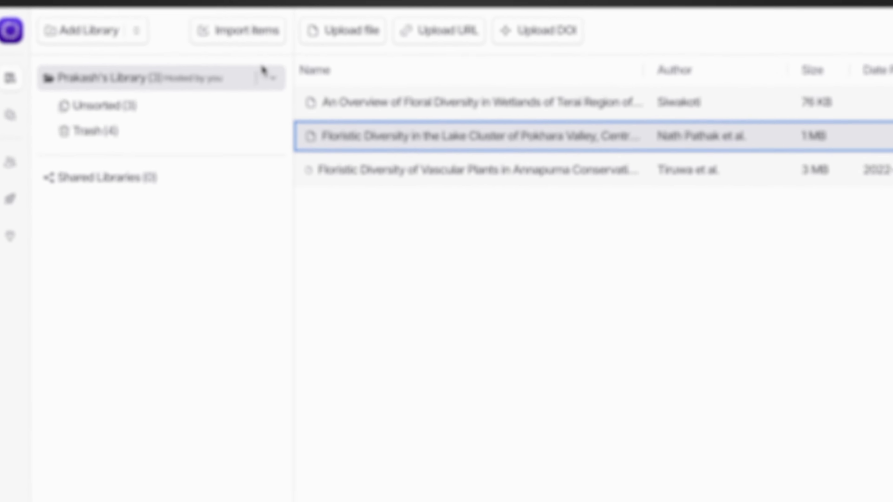
Create a folder in the personal library, keeping the default name 'Folder'
right_click(219, 78)
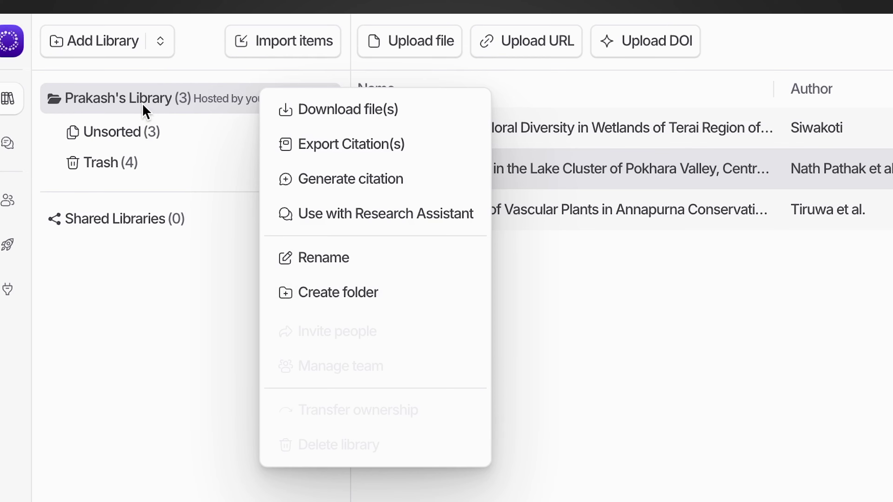
left_click(166, 110)
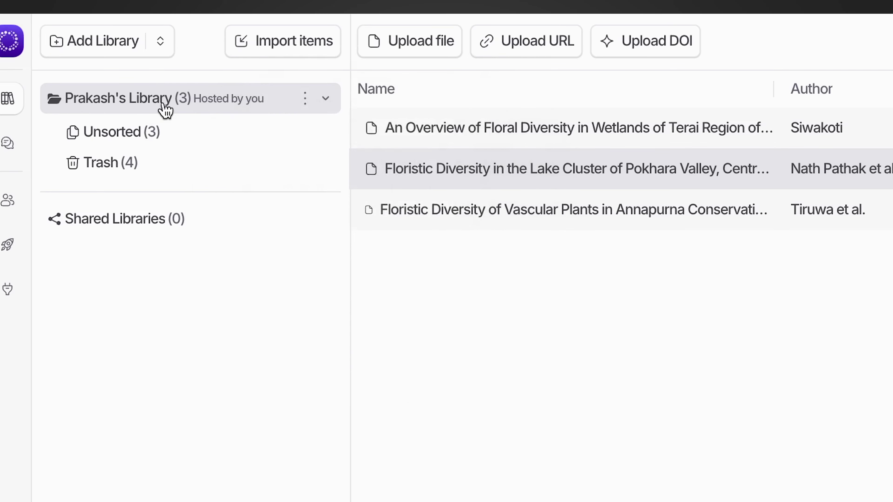
right_click(280, 111)
left_click(327, 300)
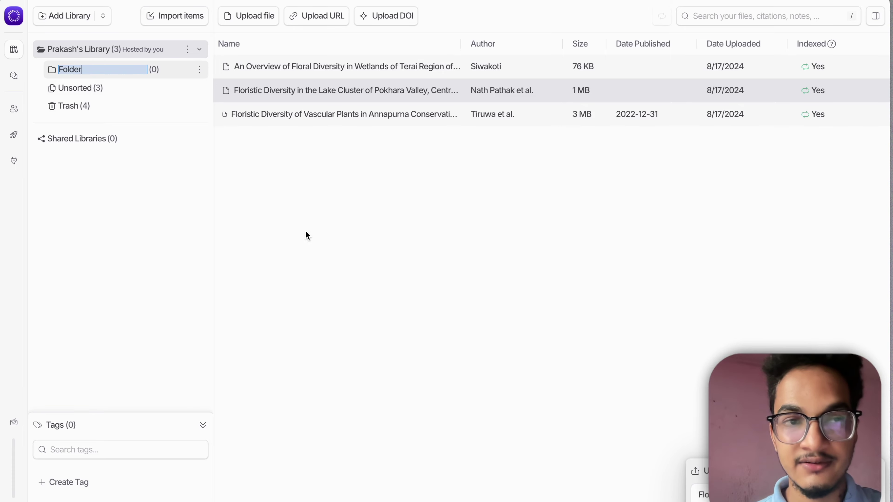
key("Return")
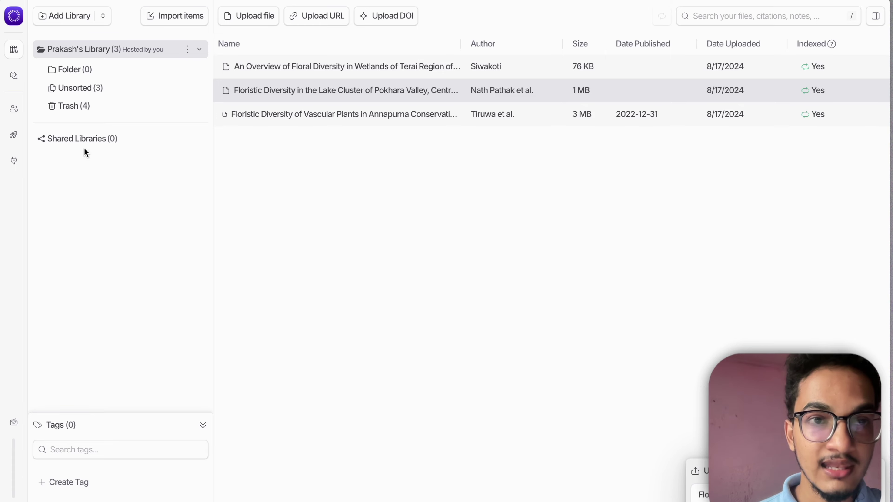
Add a new sharable library and name it 'Shared Library'
left_click(75, 19)
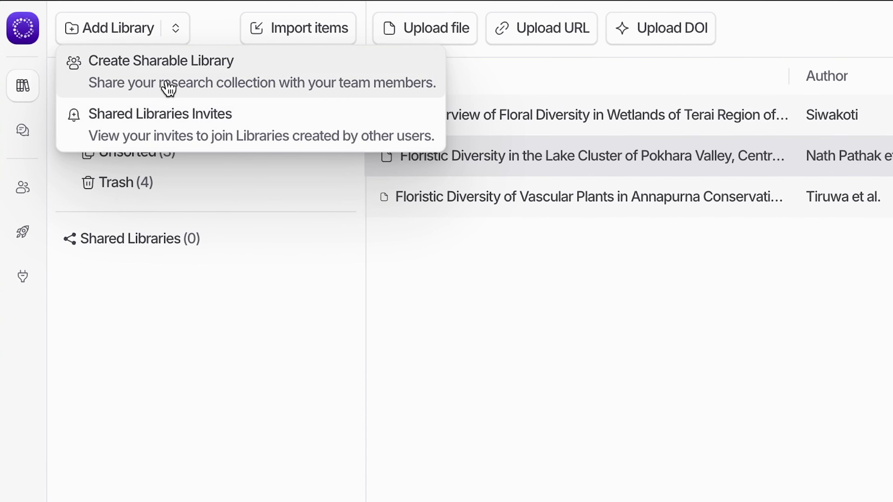
left_click(154, 75)
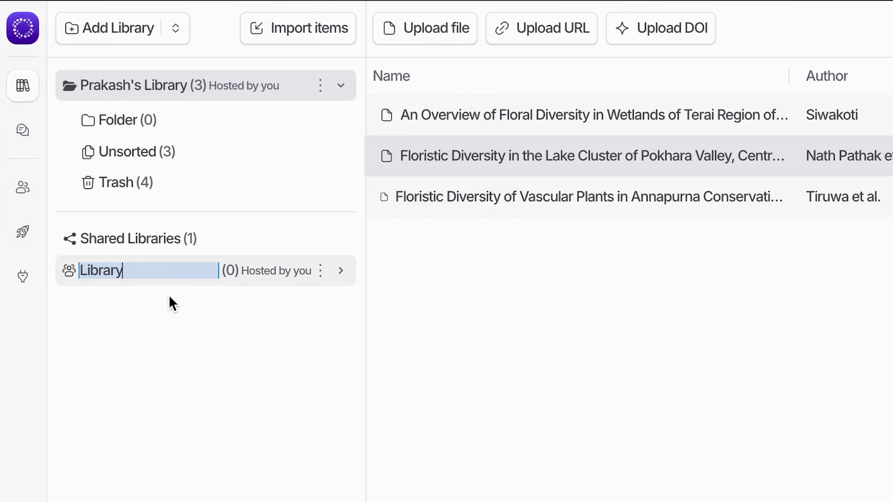
type("Shared Libra")
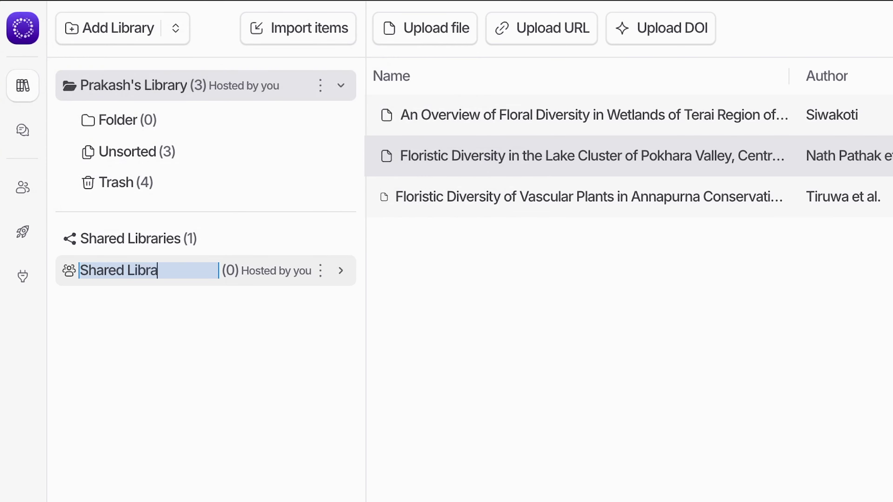
type("ry")
key("Return")
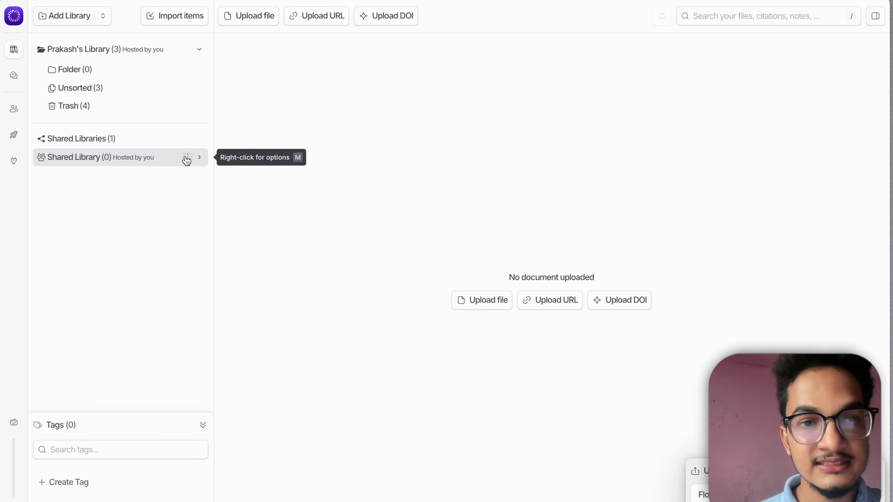
Open the Invite people form for Shared Library, keeping invitees at Can view permission
left_click(186, 158)
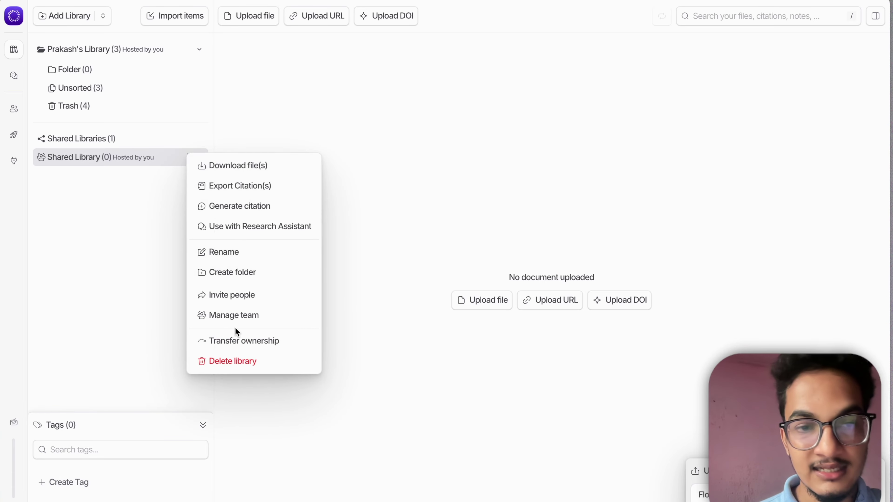
left_click(255, 295)
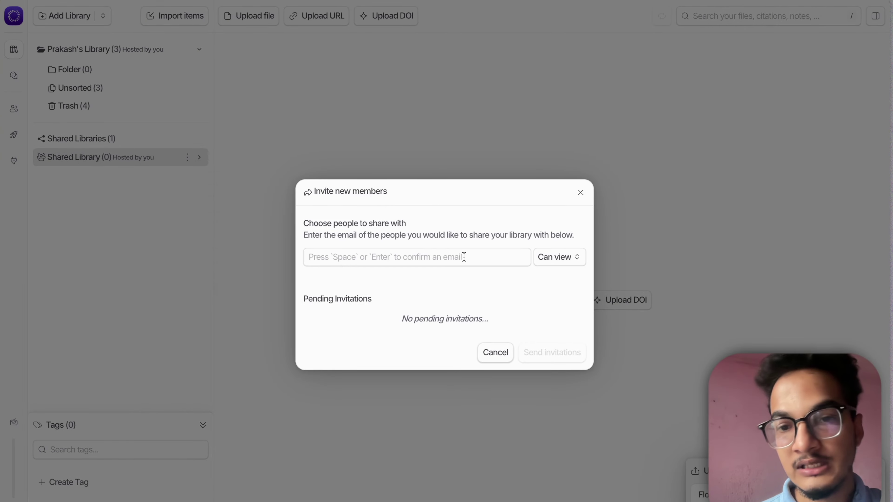
left_click(464, 257)
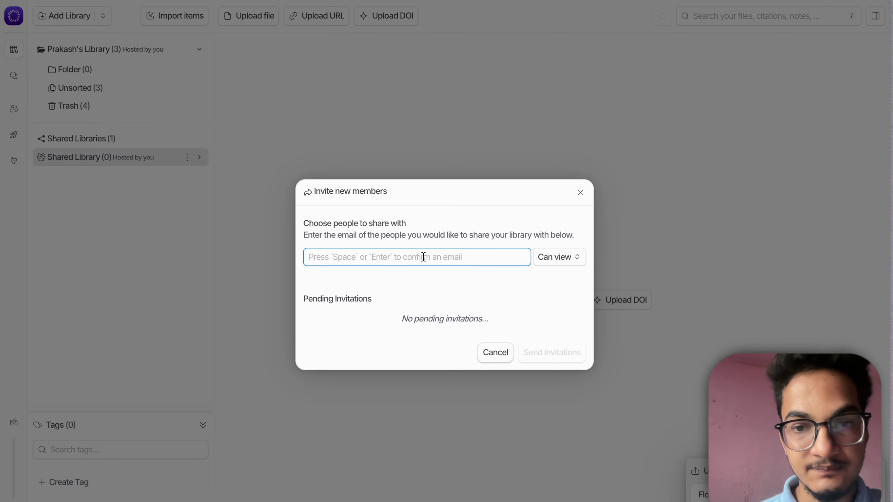
left_click(553, 257)
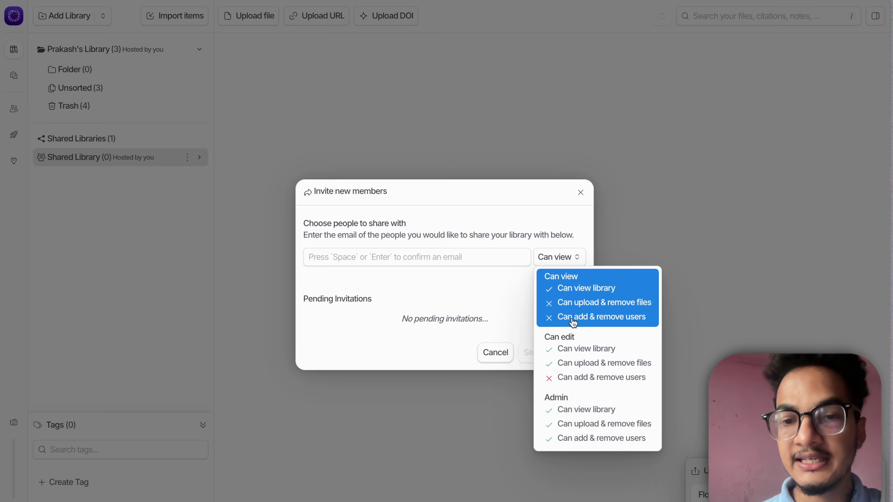
left_click(489, 299)
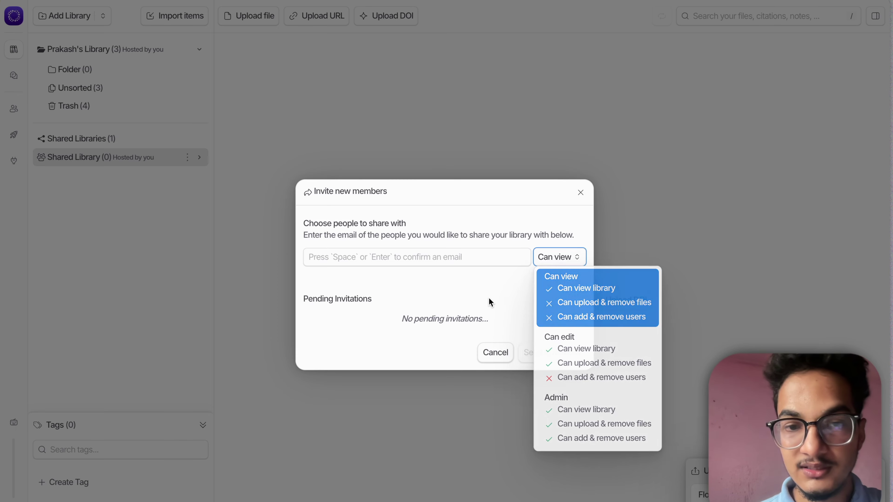
left_click_drag(380, 321, 435, 314)
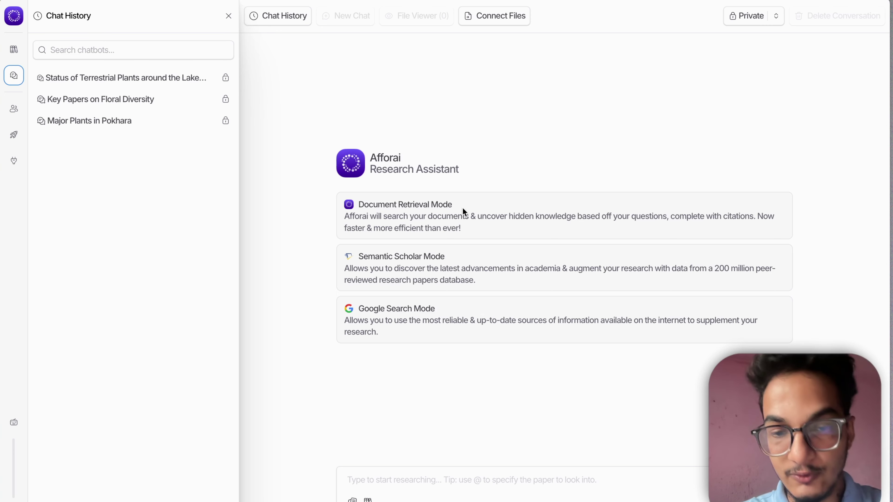
Highlight the Document Retrieval Mode title and show the chat's research tool options
left_click(363, 206)
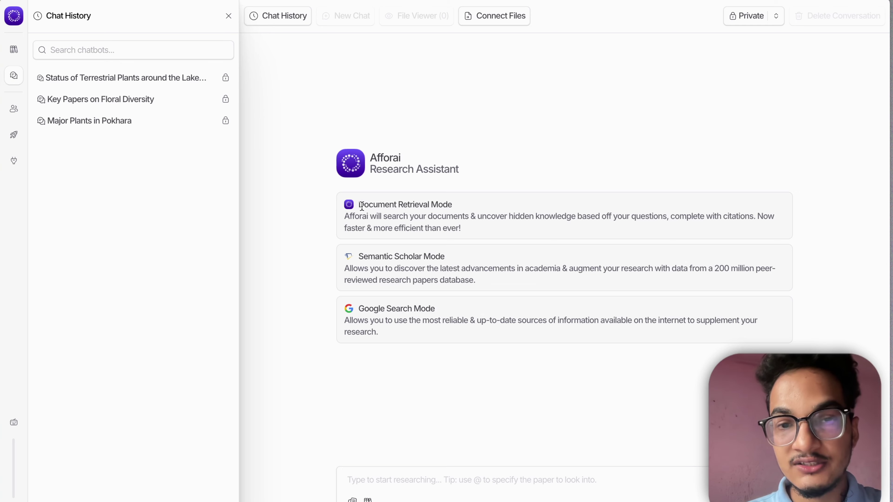
left_click_drag(362, 206, 451, 206)
left_click(452, 206)
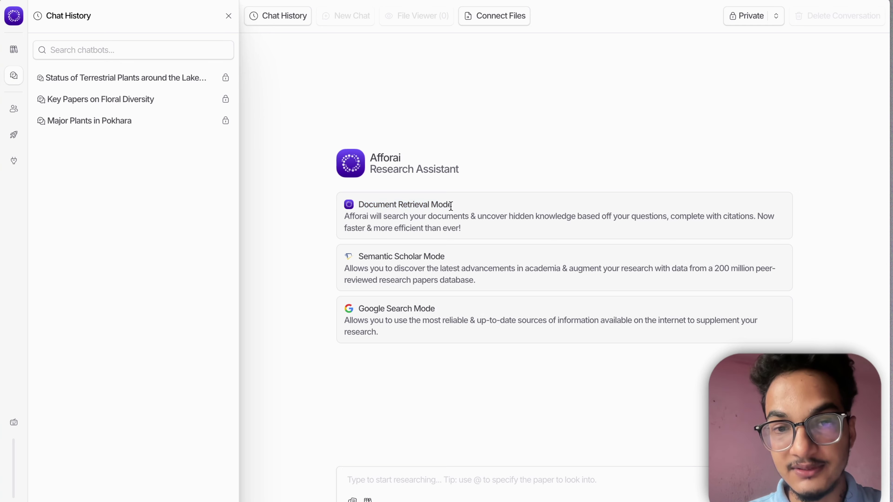
left_click_drag(365, 206, 442, 207)
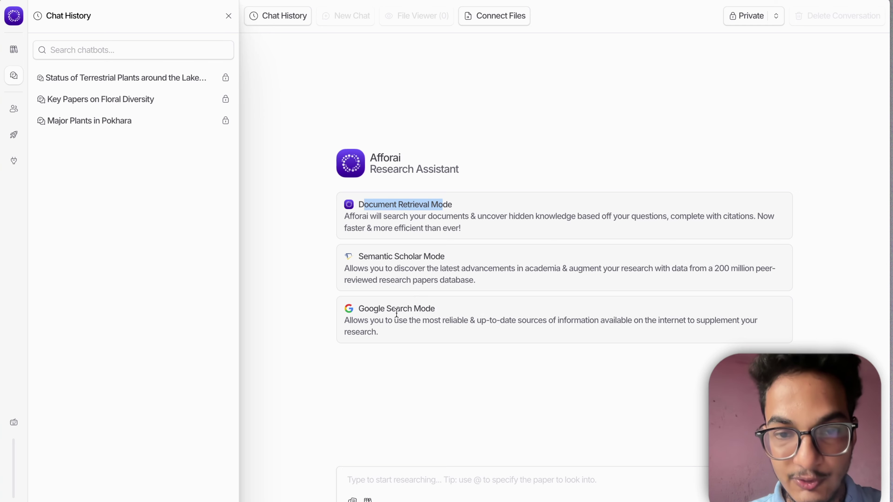
left_click(416, 318)
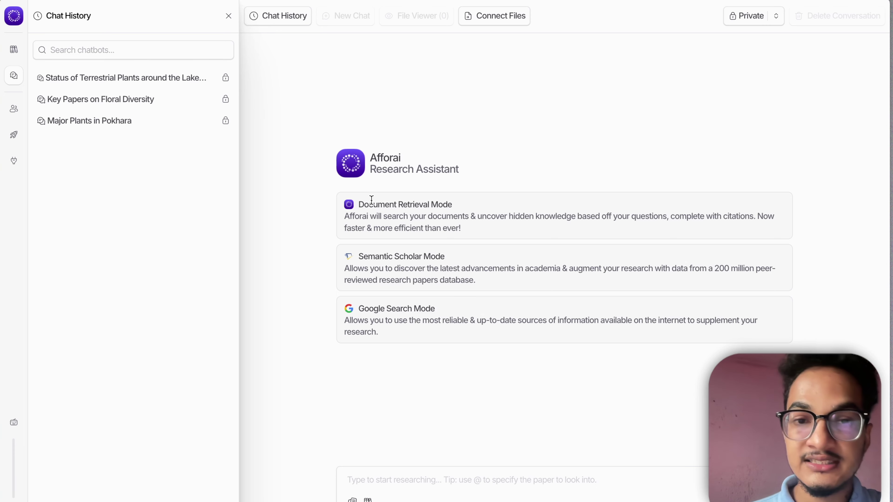
left_click_drag(373, 204, 421, 202)
left_click(481, 213)
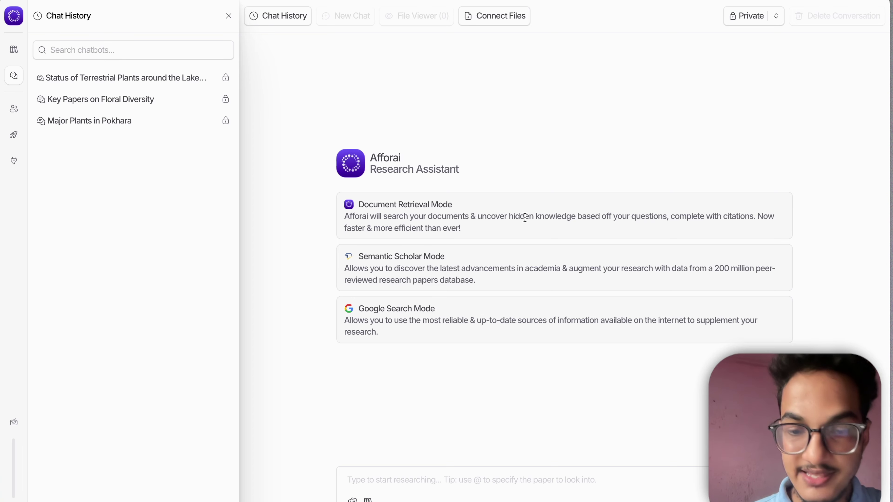
left_click(755, 498)
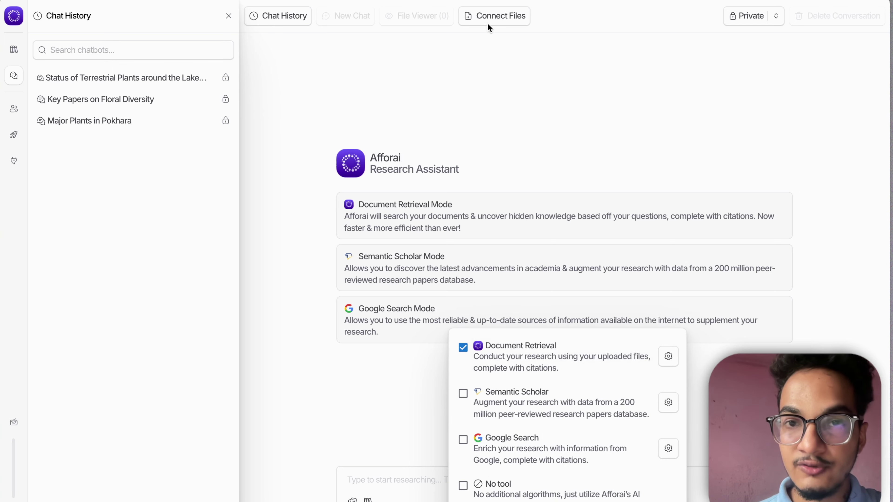
Connect the 'Floristic Diversity in the Lake Cluster of Pokhara Valley' file, leaving the Terai paper unticked
left_click(511, 18)
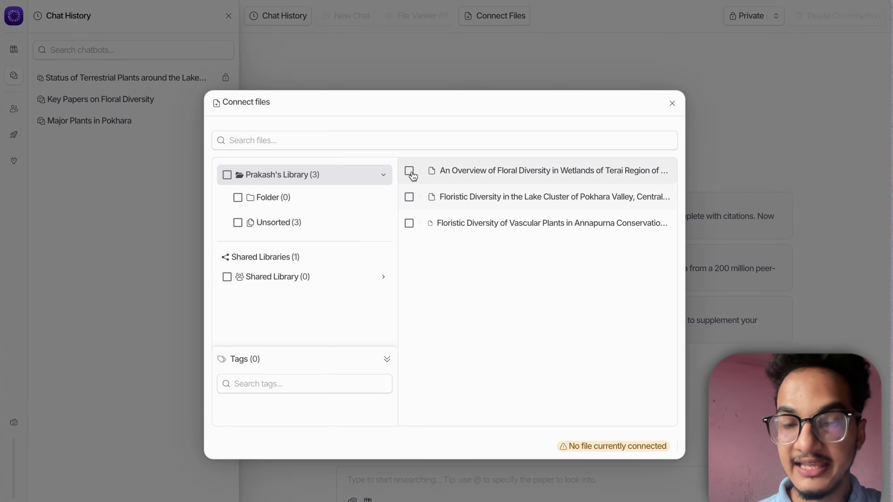
left_click(410, 172)
left_click(412, 173)
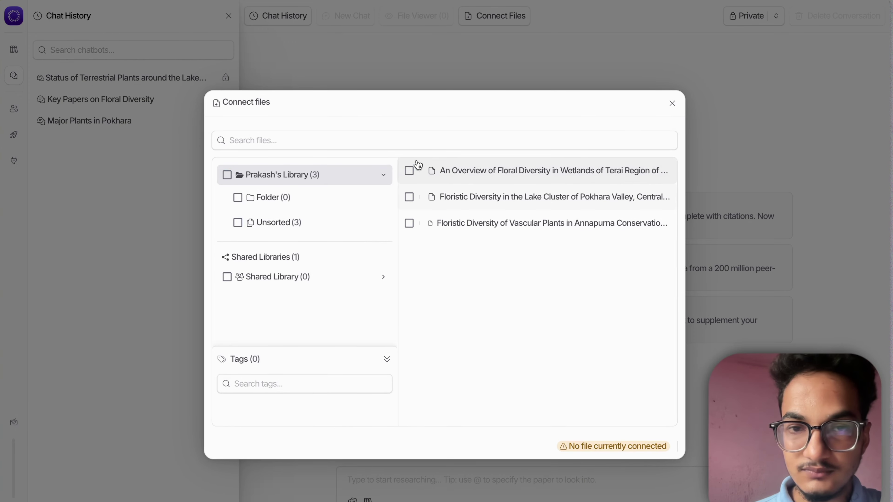
left_click(410, 197)
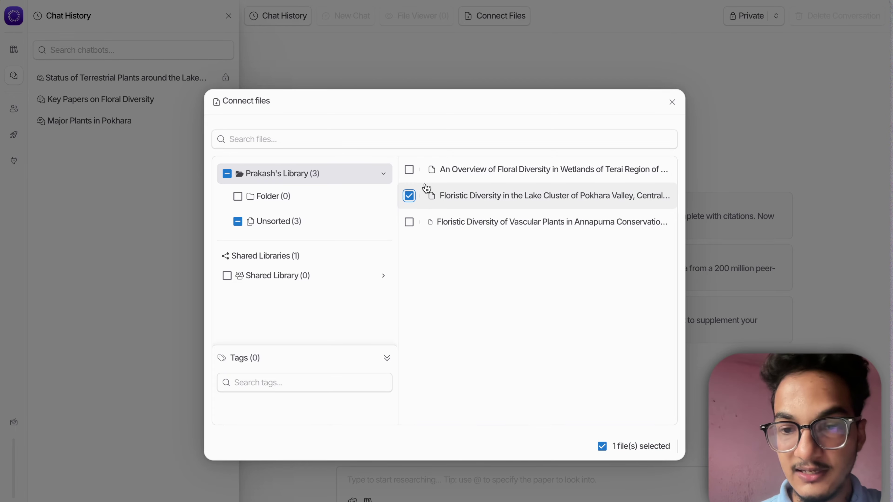
left_click(673, 102)
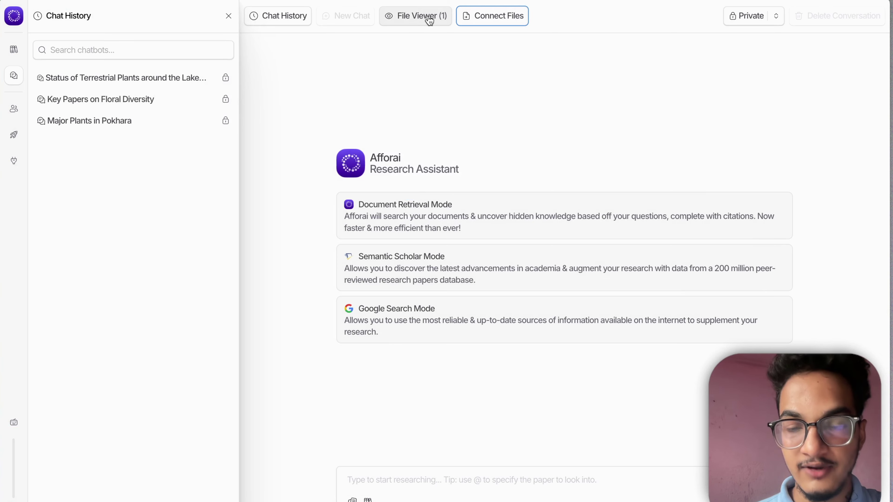
Ask the assistant 'Give a brief overview of the paper' and read the cited Pokhara summary
left_click(425, 480)
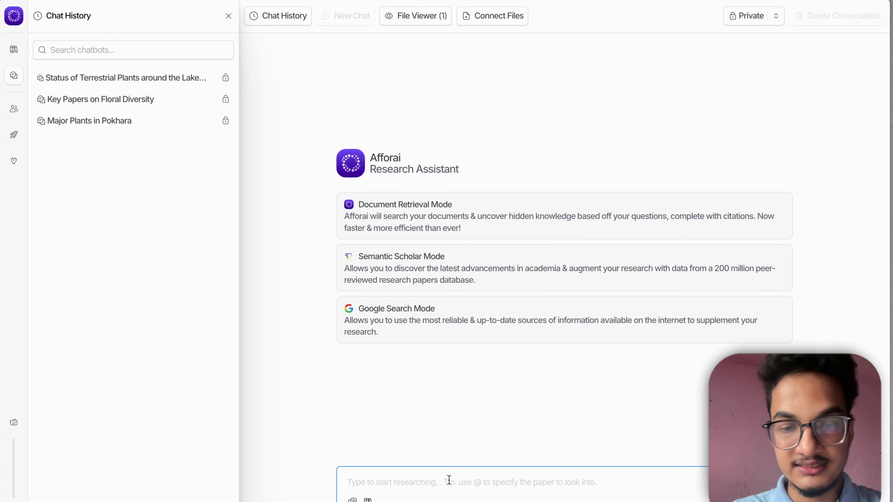
type("Give a br")
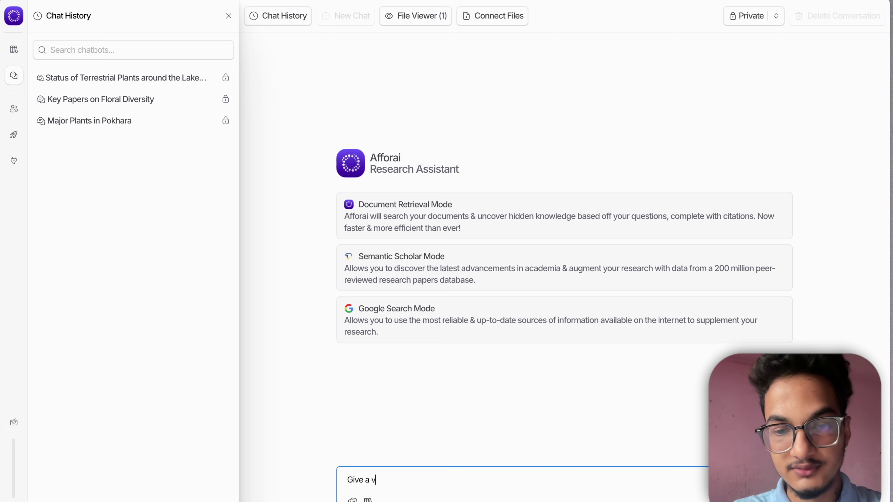
type("ief overvi")
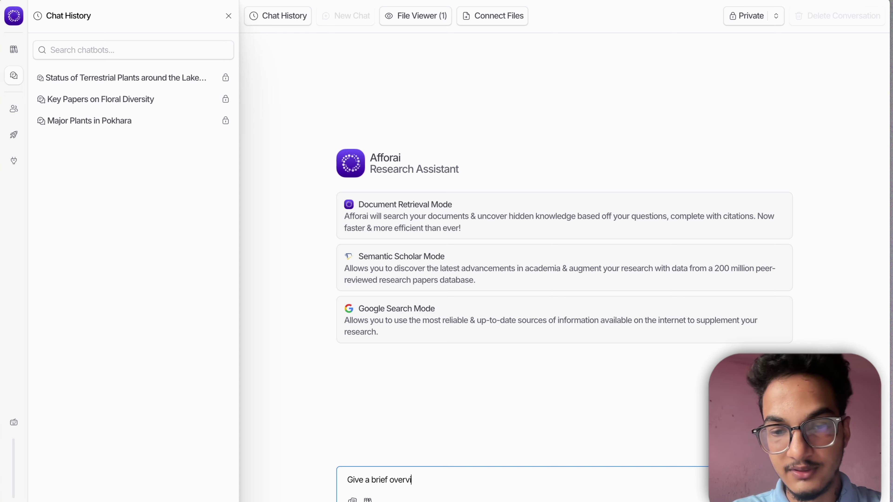
type("ew of the paper")
key("Return")
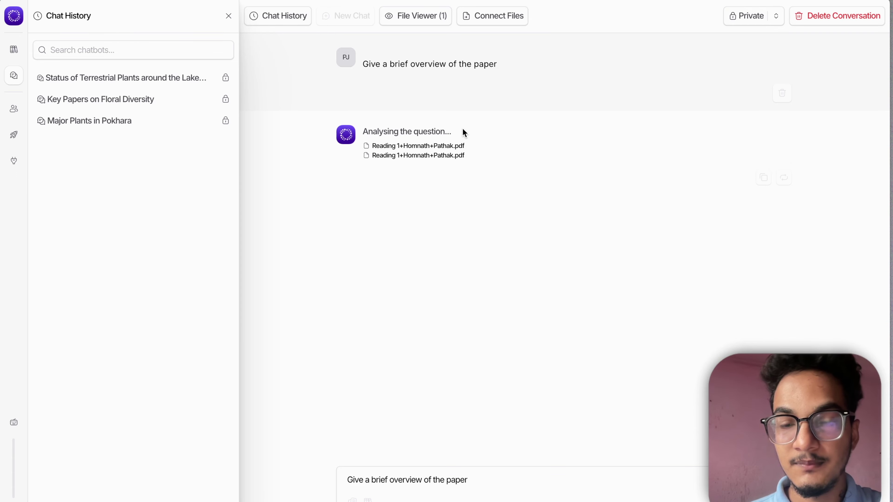
left_click_drag(445, 131, 368, 131)
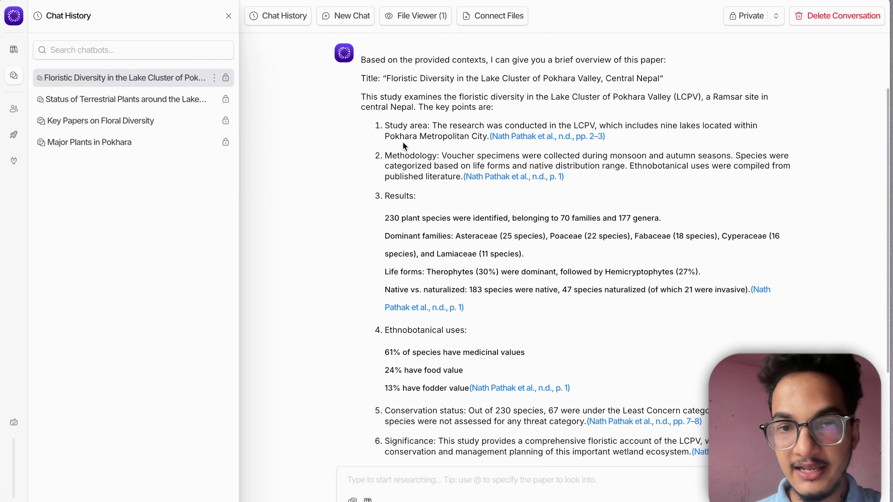
scroll(465, 234, "down", 2)
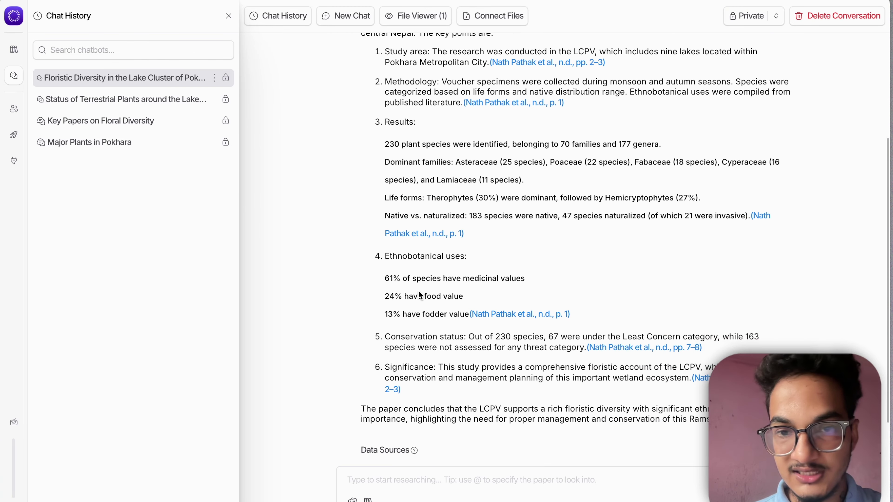
scroll(419, 295, "down", 2)
scroll(545, 328, "up", 2)
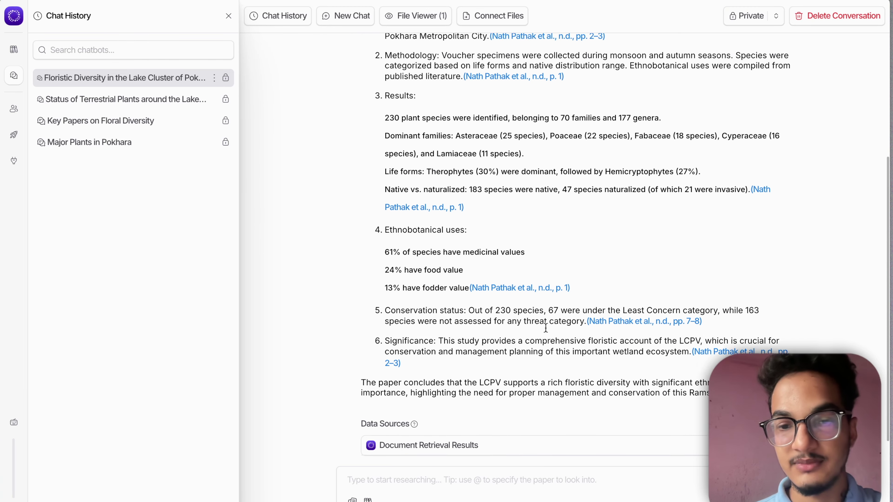
scroll(538, 273, "down", 2)
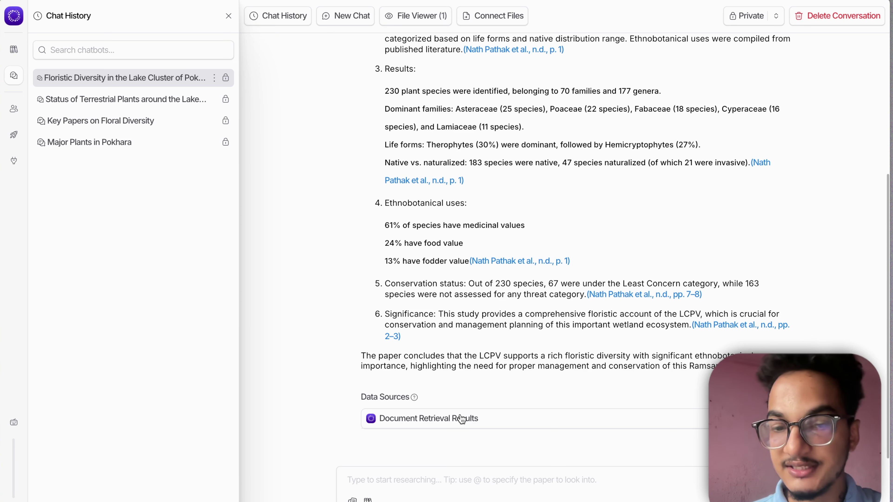
Open semanticscholar.org in a new browser tab
left_click(465, 419)
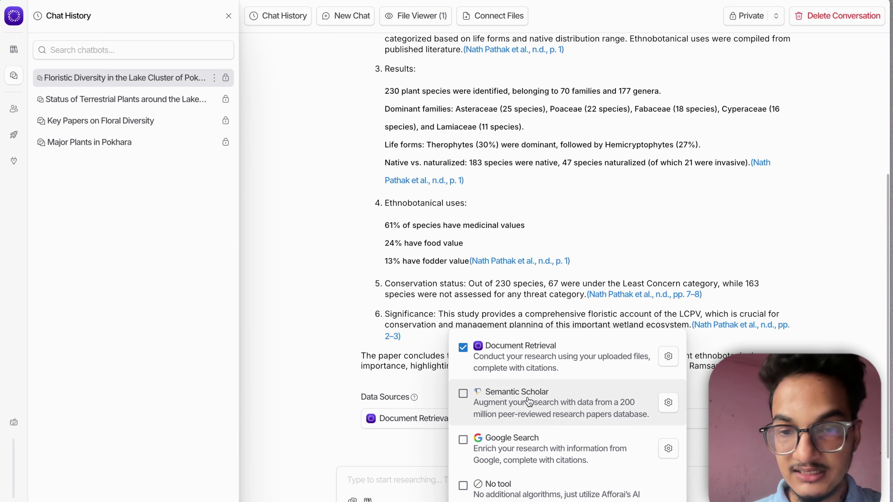
key("Escape")
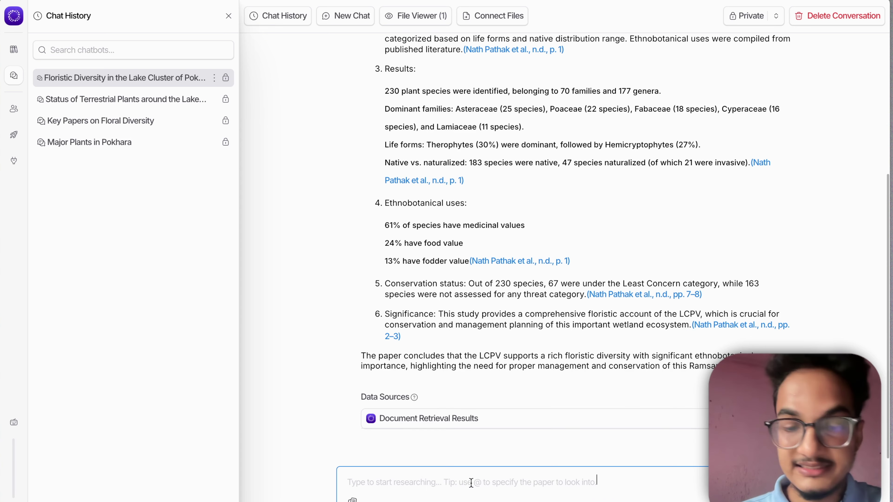
key("super+t")
type("sem")
key("Return")
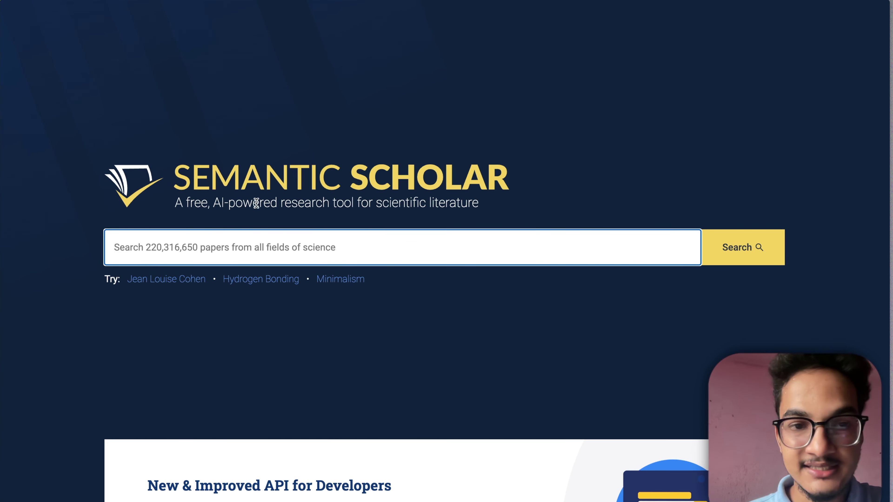
Highlight the tagline on the Semantic Scholar home page while looking it over
left_click_drag(260, 204, 278, 195)
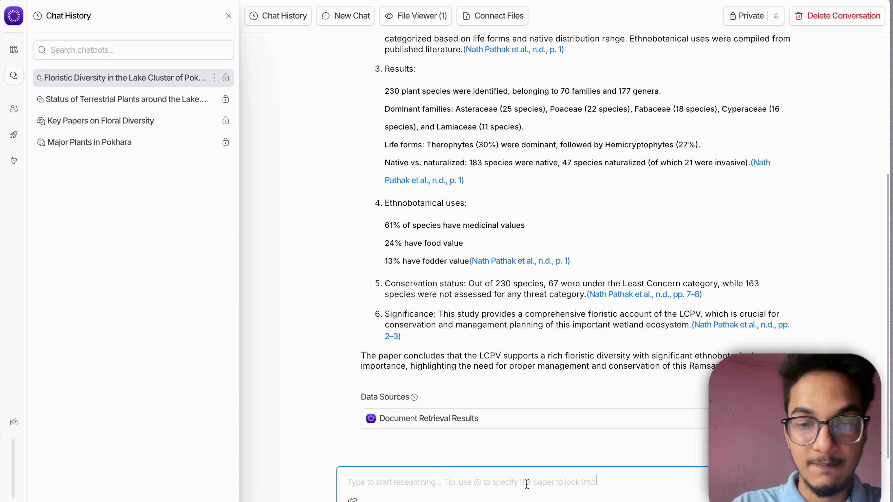
Ask 'What are the researches related to floral diversity in nepal?' with Semantic Scholar as source
type("What are the researches related to floral diversity in nepal?")
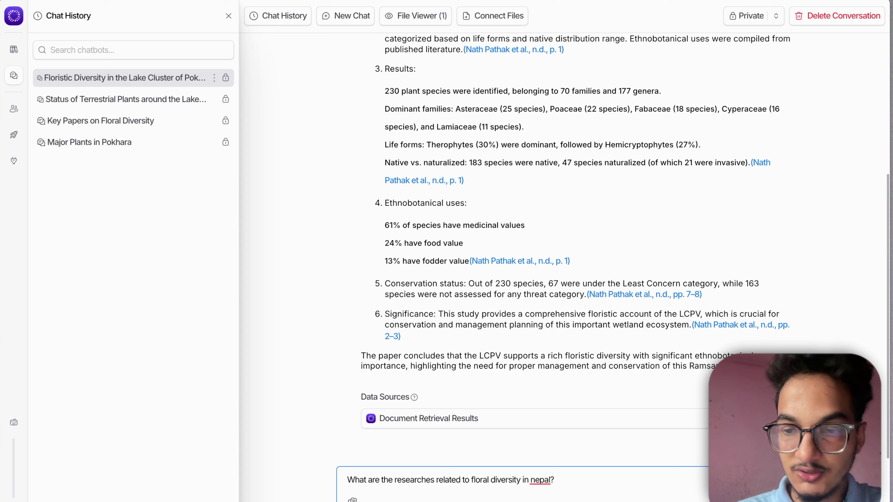
key("Return")
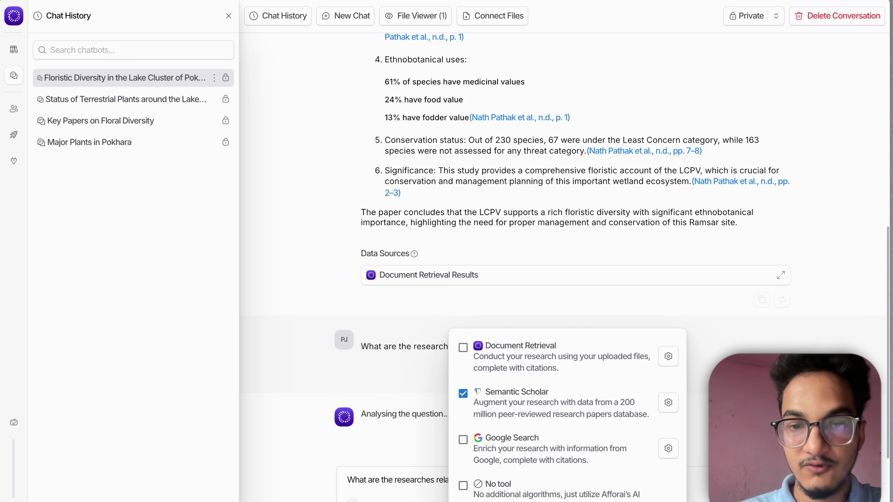
left_click(438, 441)
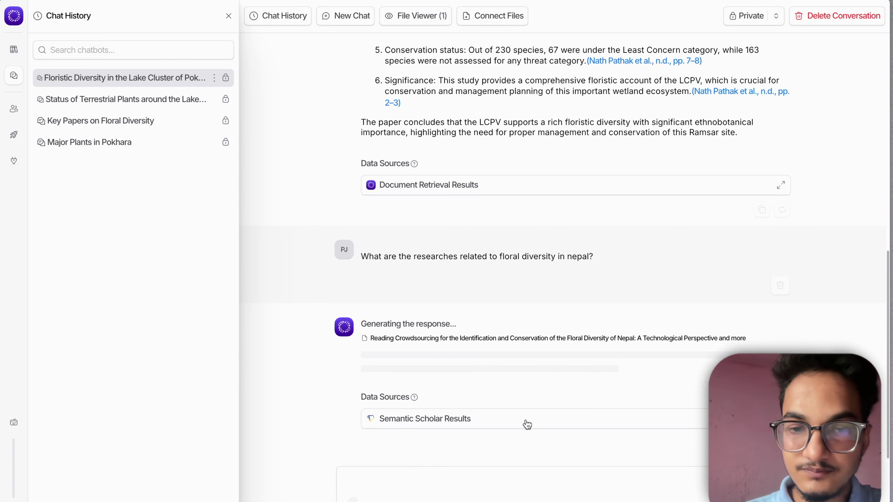
scroll(534, 397, "up", 5)
scroll(535, 394, "down", 2)
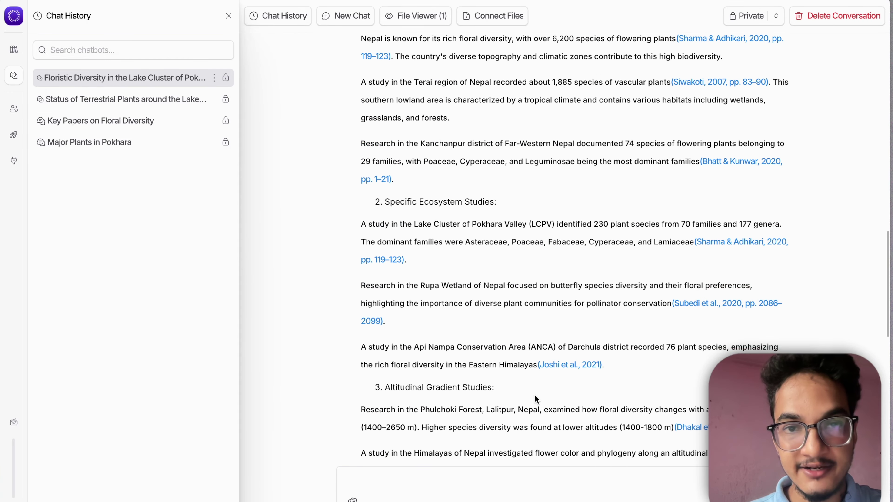
scroll(534, 394, "up", 5)
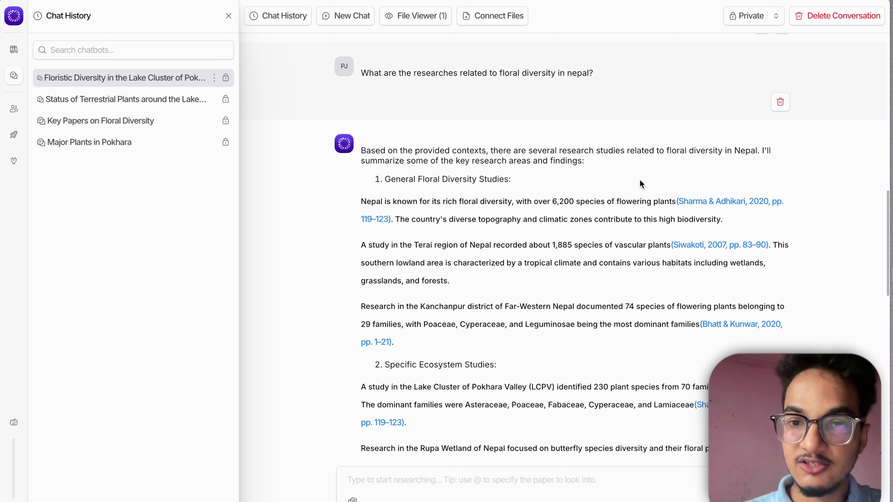
Read through the cited list of Nepal floral-diversity studies, marking passages along the way
left_click_drag(700, 219, 539, 221)
left_click(466, 222)
scroll(422, 246, "down", 1)
left_click_drag(403, 249, 449, 248)
left_click(506, 281)
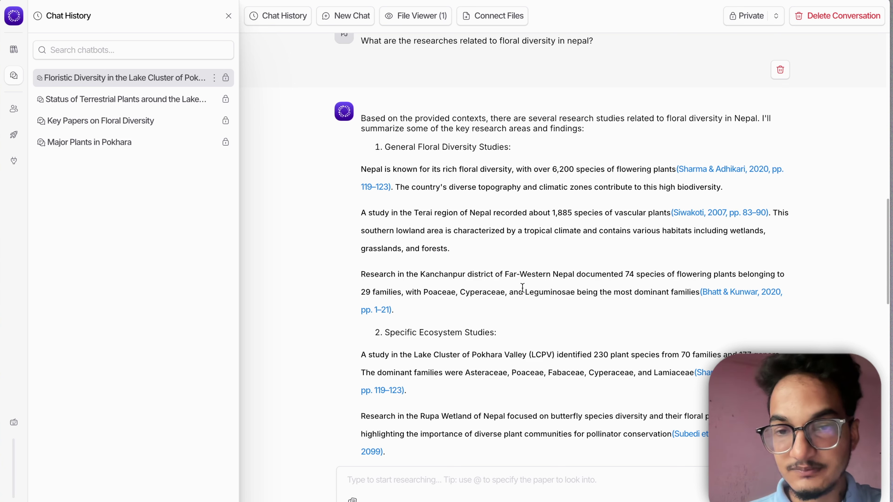
scroll(521, 288, "down", 3)
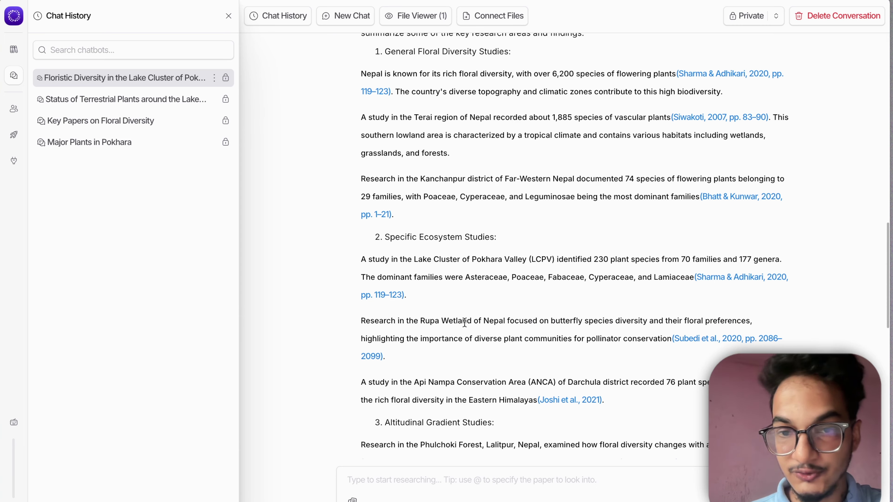
scroll(464, 323, "down", 3)
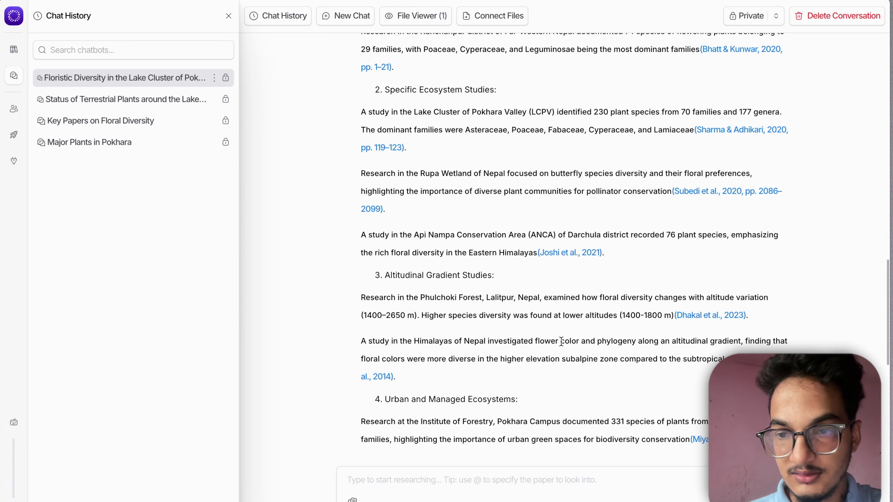
scroll(562, 343, "down", 4)
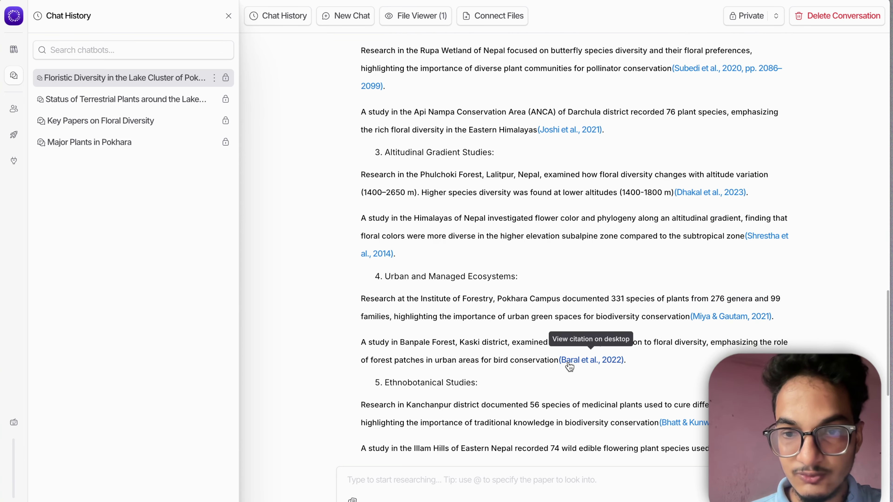
scroll(513, 356, "down", 3)
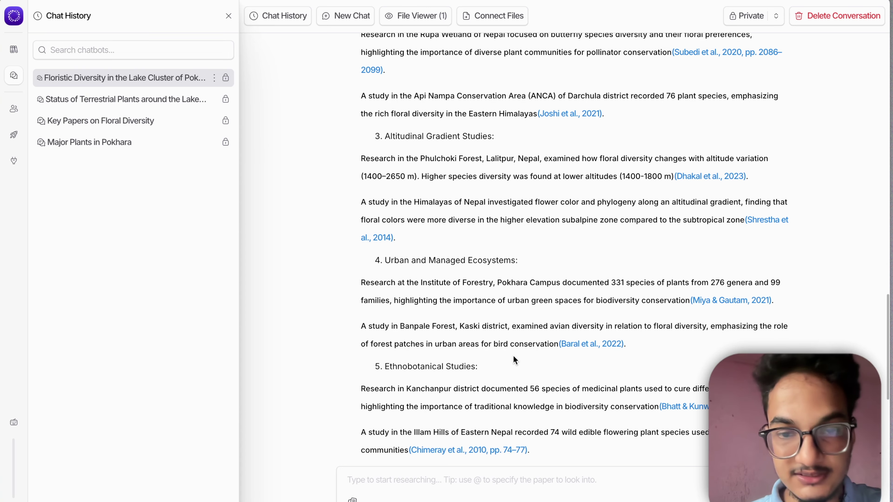
scroll(513, 356, "up", 3)
scroll(513, 356, "down", 5)
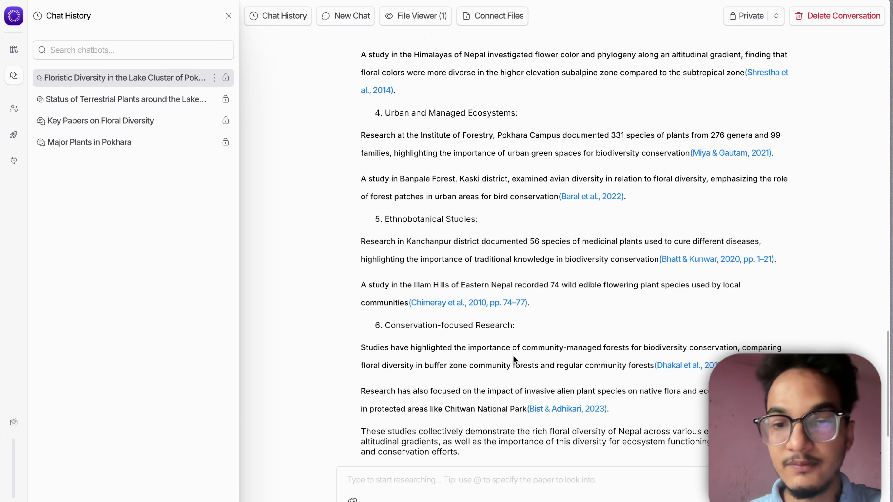
scroll(513, 356, "up", 10)
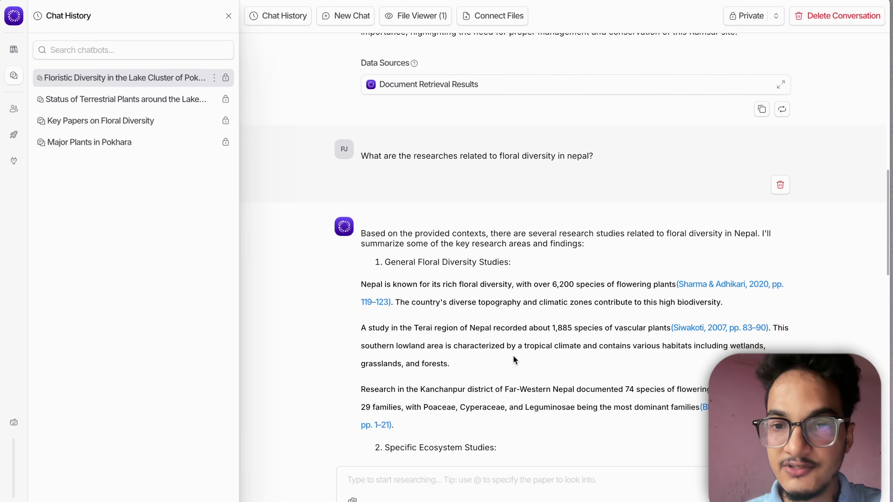
scroll(514, 356, "down", 2)
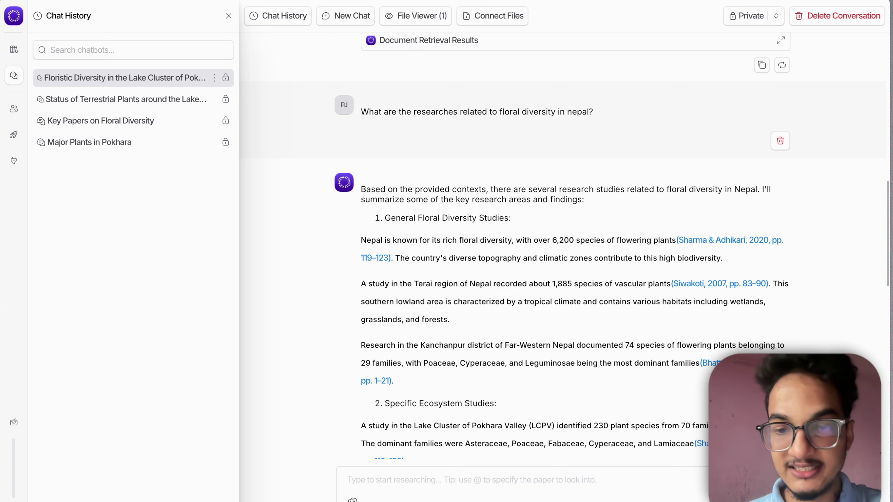
left_click(353, 500)
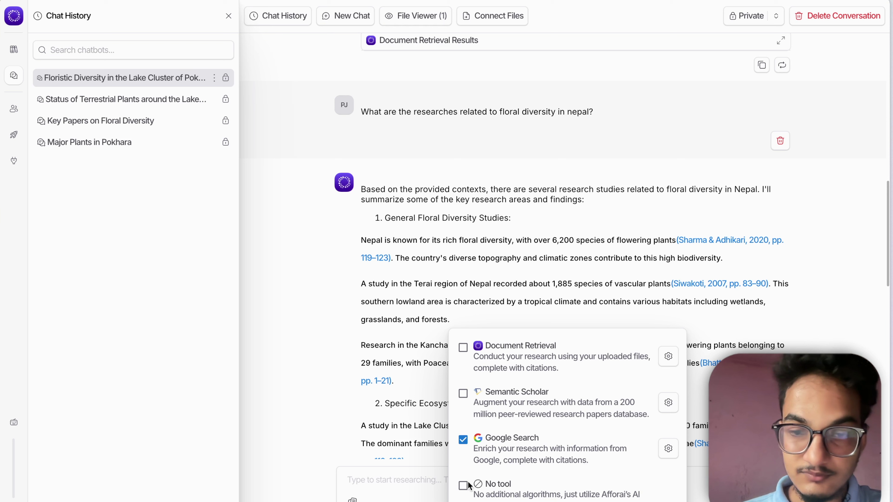
Re-send the copied floral-diversity question with No tool selected as the research source
left_click(505, 493)
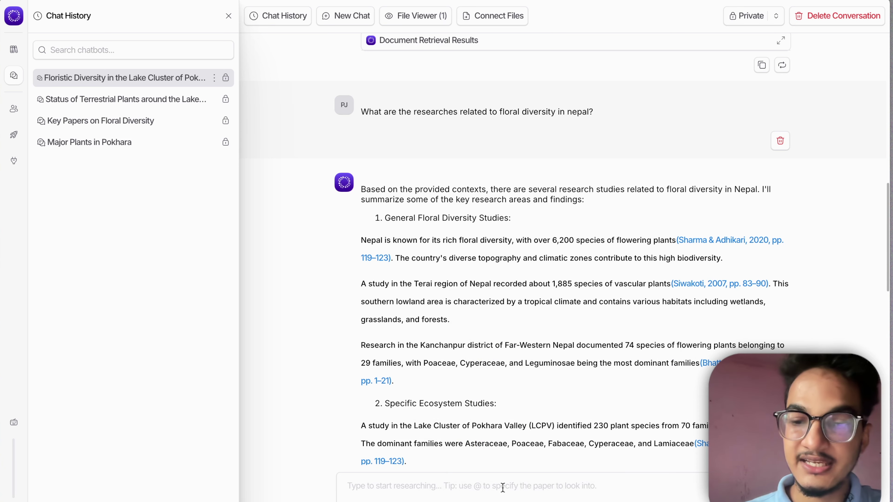
left_click(502, 488)
type("What")
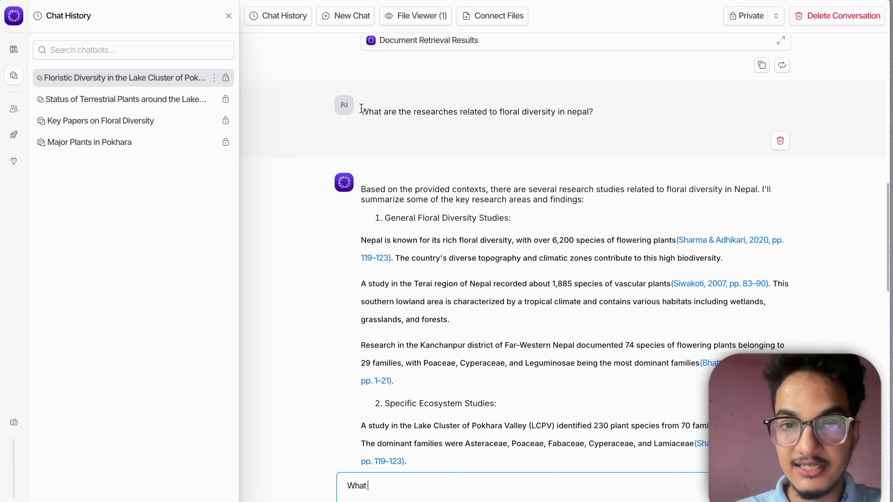
left_click_drag(361, 108, 625, 118)
key("ctrl+c")
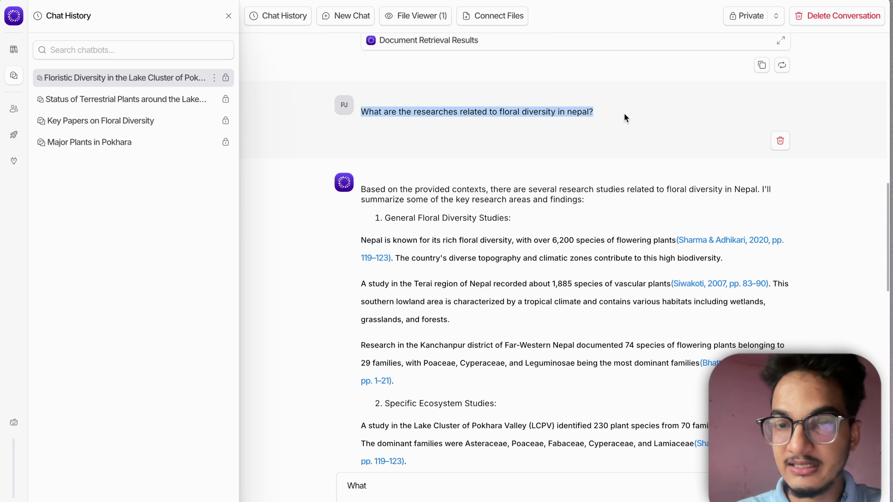
left_click(435, 487)
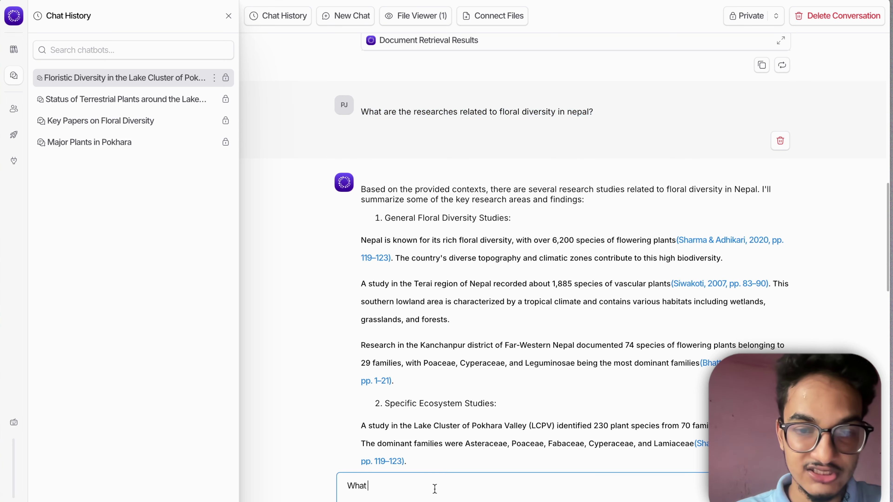
key("ctrl+a")
key("ctrl+v")
key("Return")
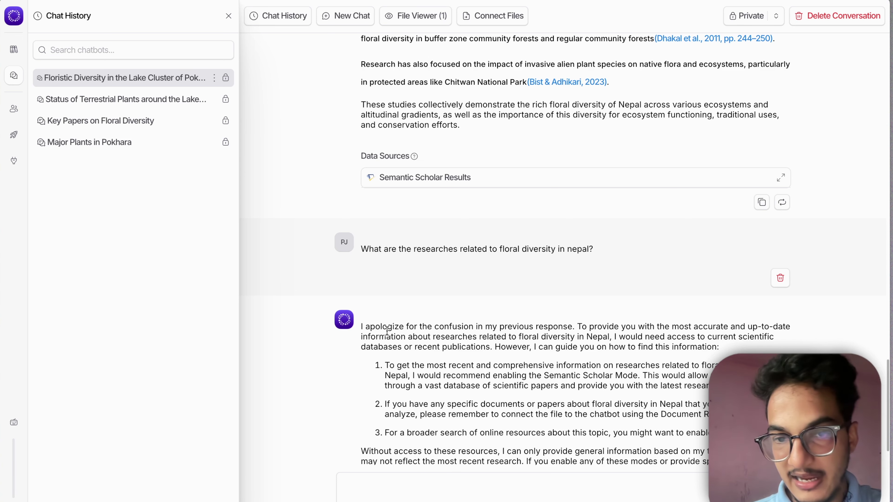
Read the uncited reply, marking its apology, guidance sentence and closing paragraph
left_click_drag(374, 328, 476, 330)
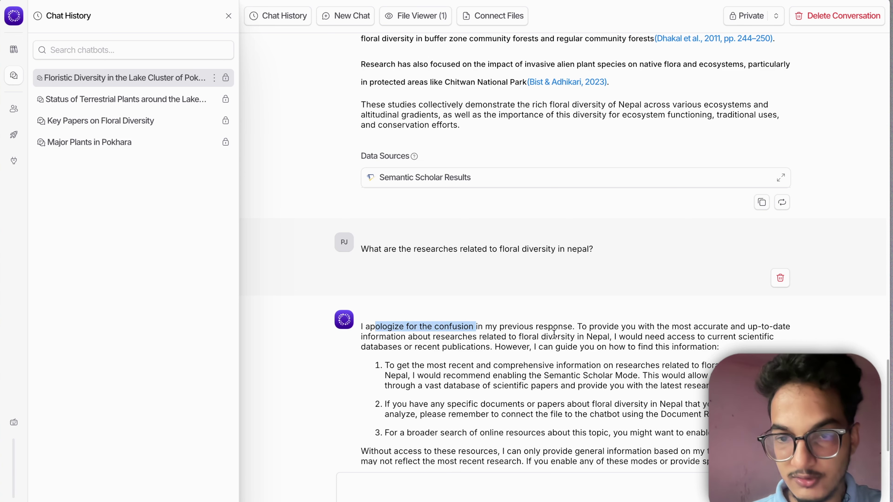
scroll(475, 330, "down", 2)
left_click(497, 292)
left_click_drag(497, 293, 723, 301)
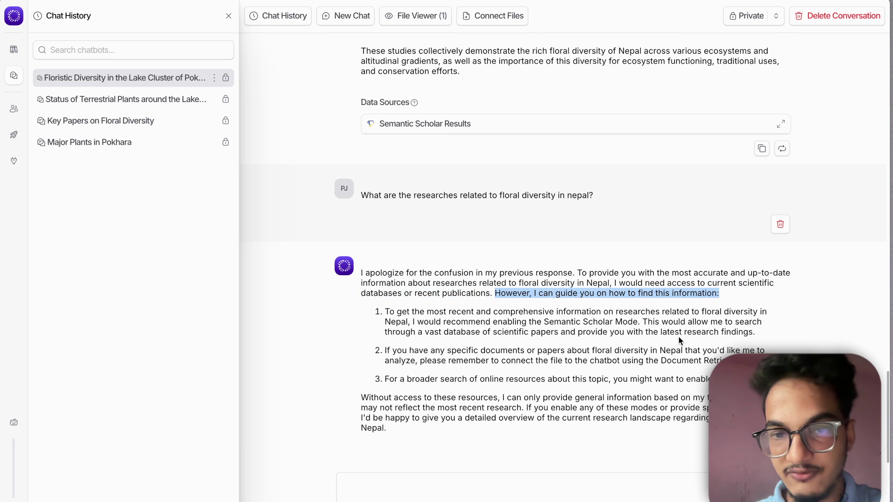
left_click_drag(679, 418, 362, 397)
left_click_drag(475, 397, 503, 399)
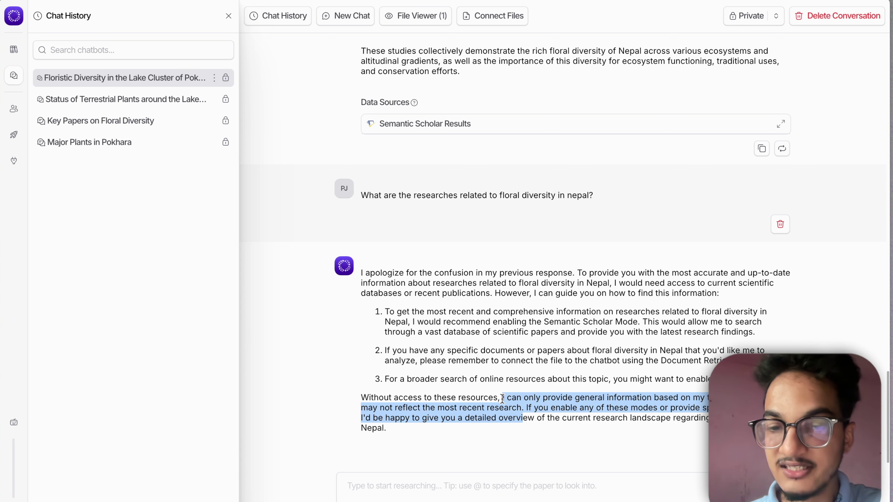
Switch the floral-diversity chat from Private to Public and copy its sharing link
left_click(433, 498)
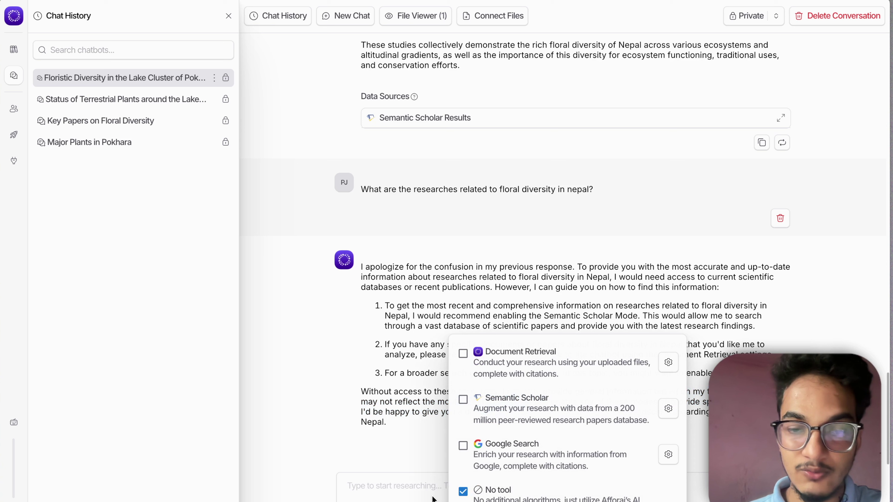
key("Escape")
left_click(433, 499)
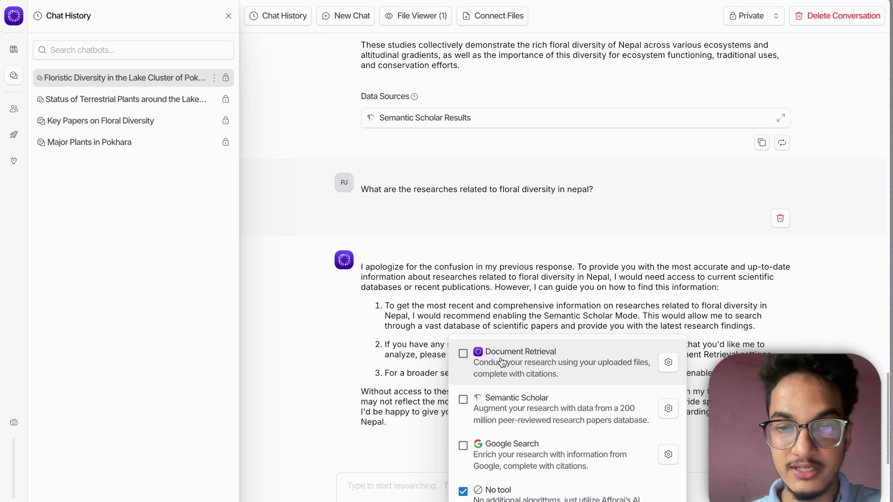
key("Escape")
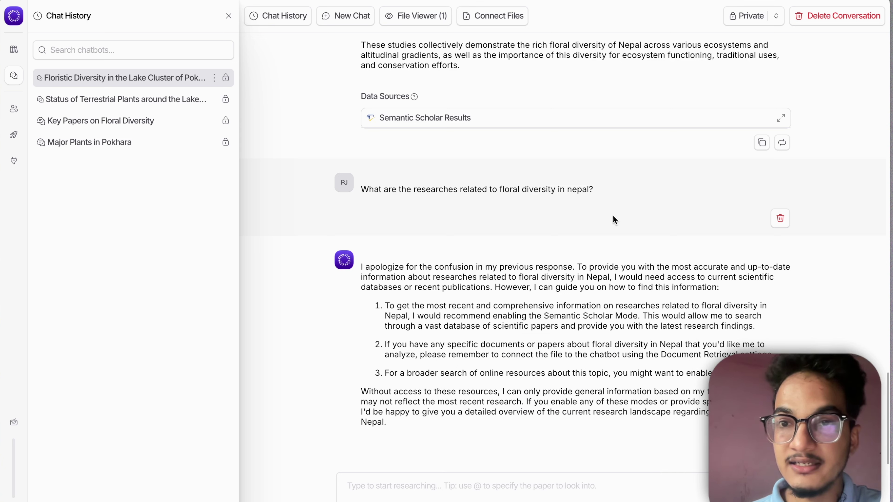
left_click(751, 17)
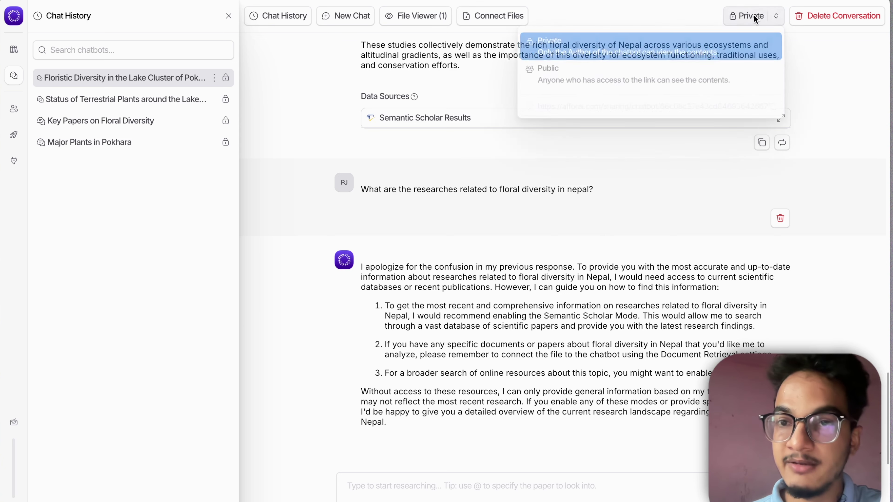
left_click(674, 83)
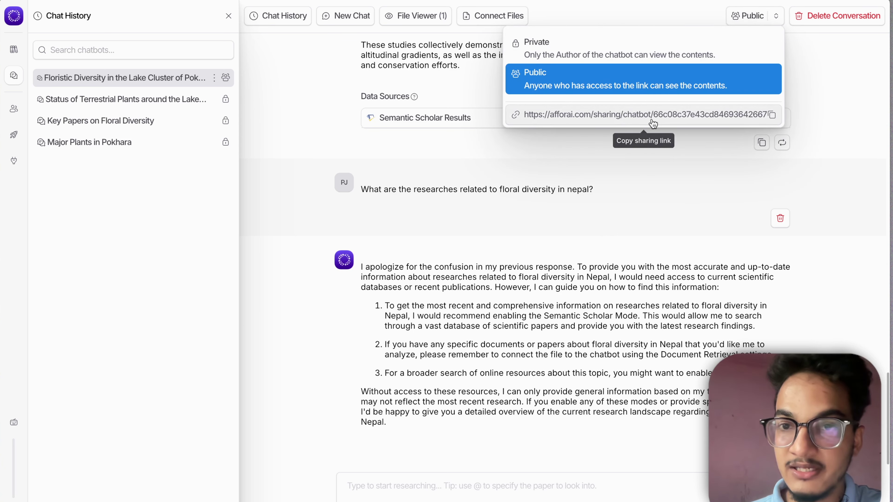
left_click(772, 115)
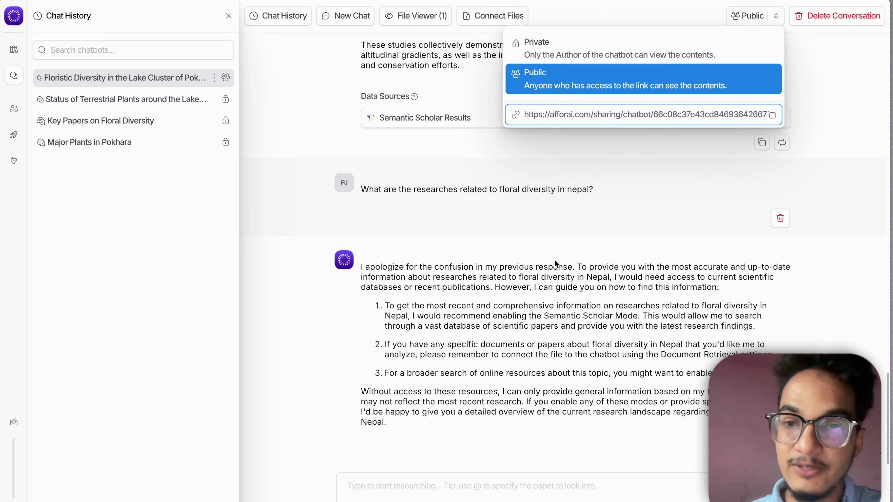
left_click(540, 277)
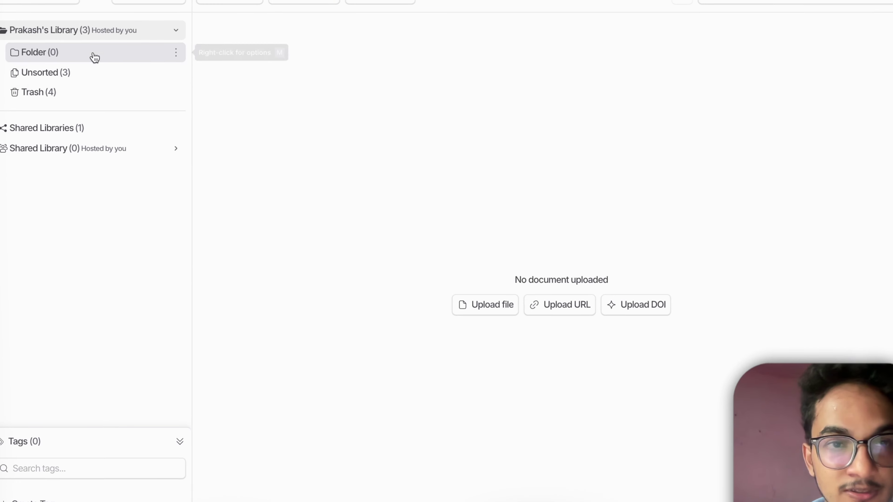
Open Floral Diversity in Terai Wetlands.pdf from Unsorted in Afforai Notebook
left_click(169, 88)
left_click(343, 70)
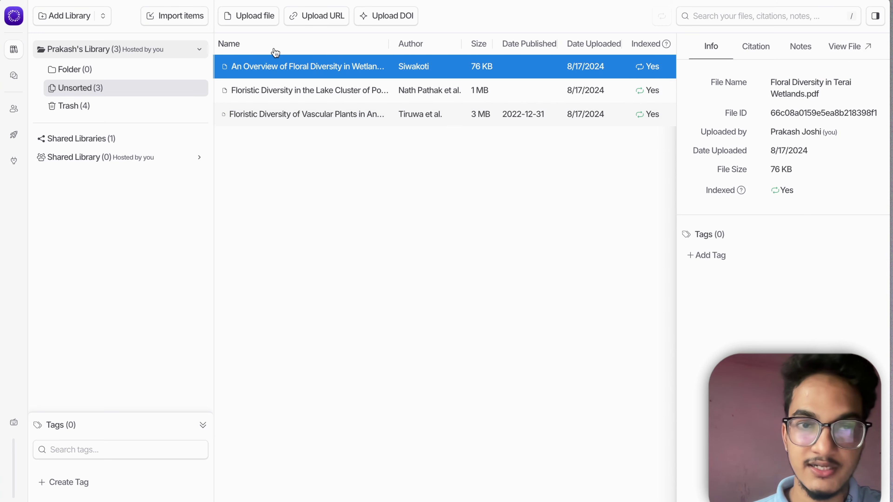
left_click(286, 71)
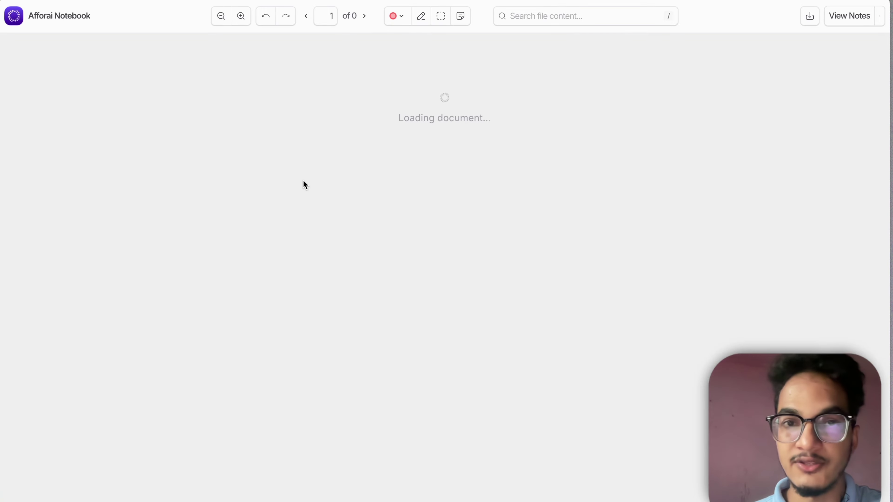
Text-highlight the 720 vascular plant species sentence and area-highlight the 'On the basis of habits' lines
scroll(541, 346, "down", 20)
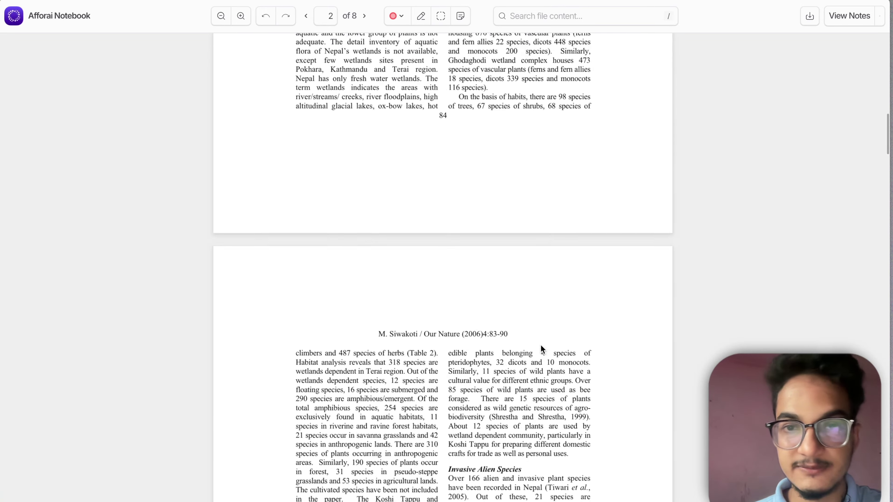
scroll(541, 346, "up", 15)
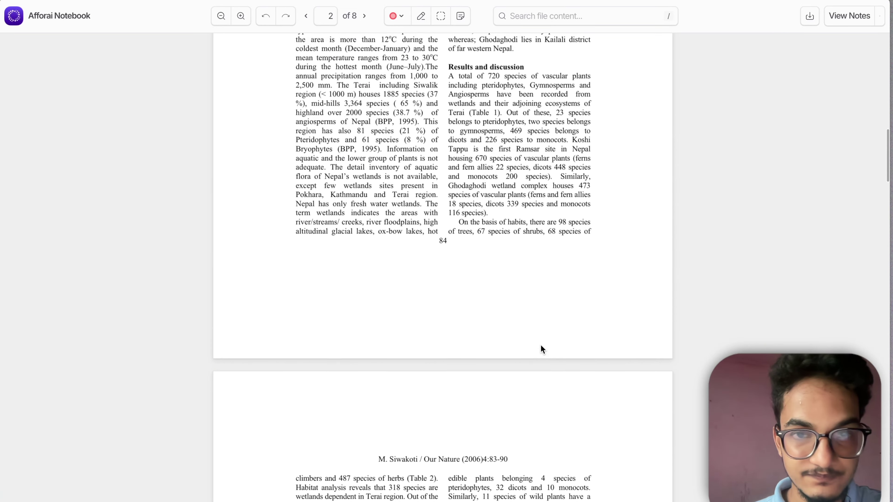
scroll(541, 346, "down", 5)
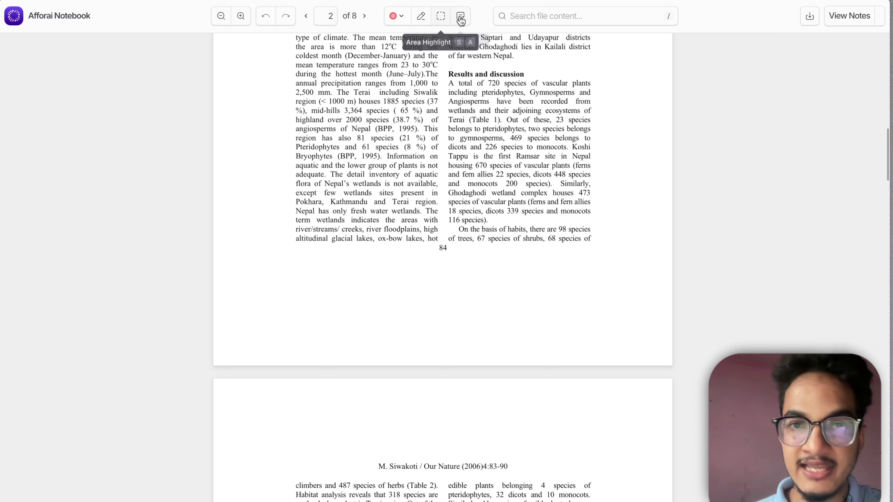
left_click(425, 21)
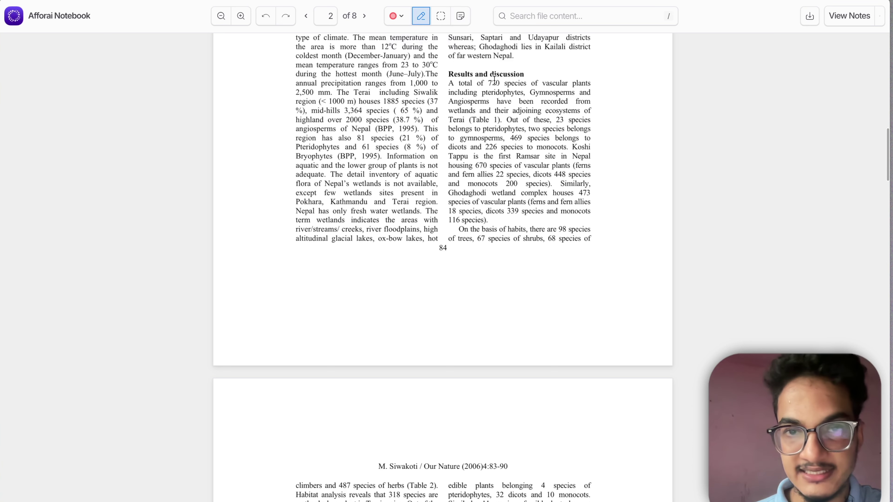
scroll(447, 76, "up", 1)
left_click_drag(448, 123, 526, 131)
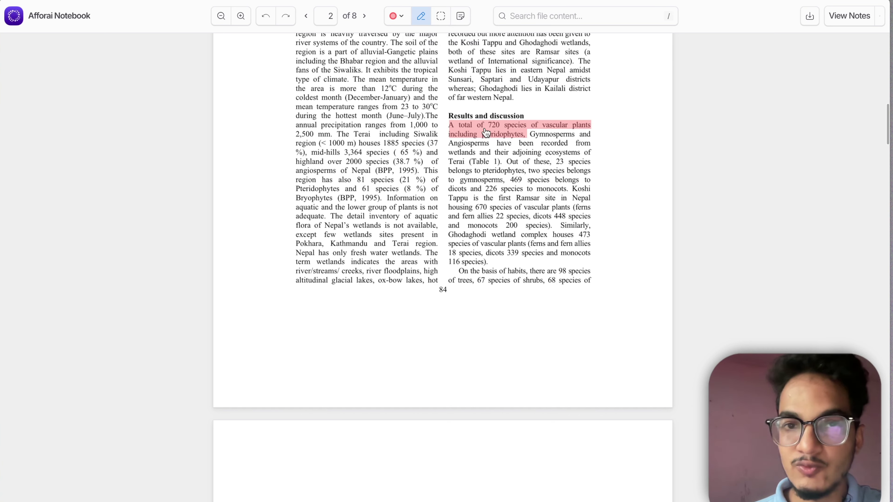
left_click(440, 22)
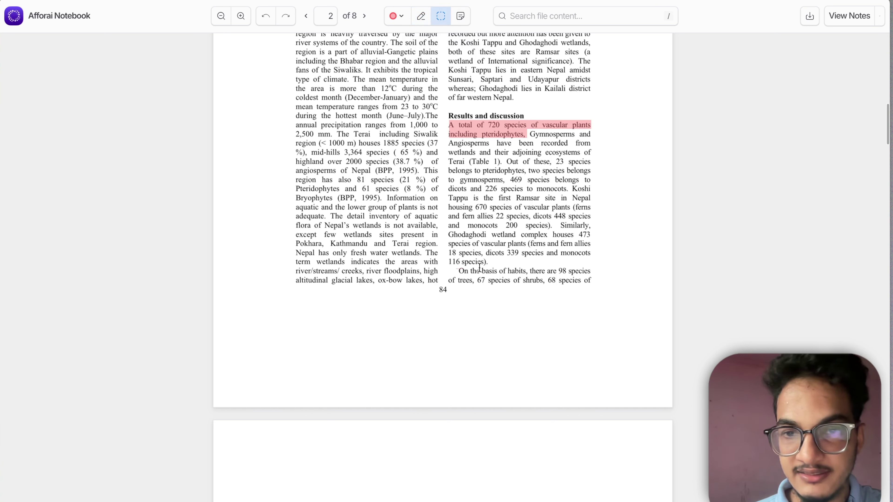
left_click_drag(456, 268, 596, 282)
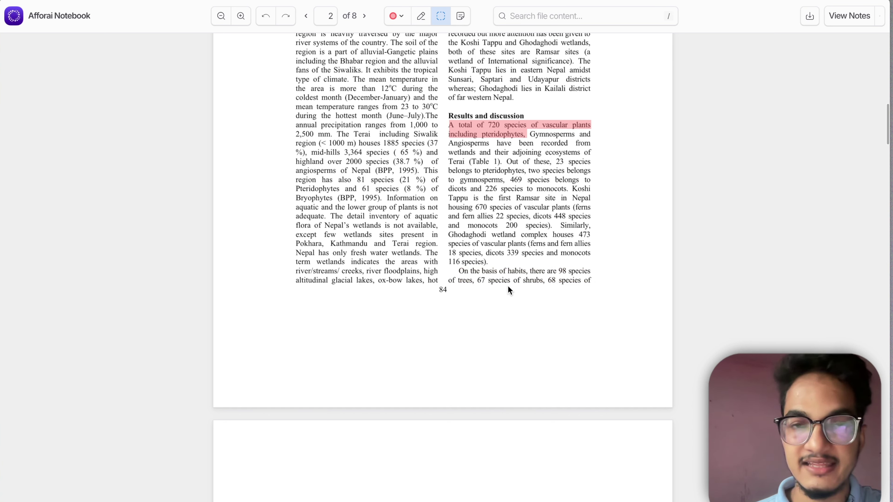
left_click(465, 16)
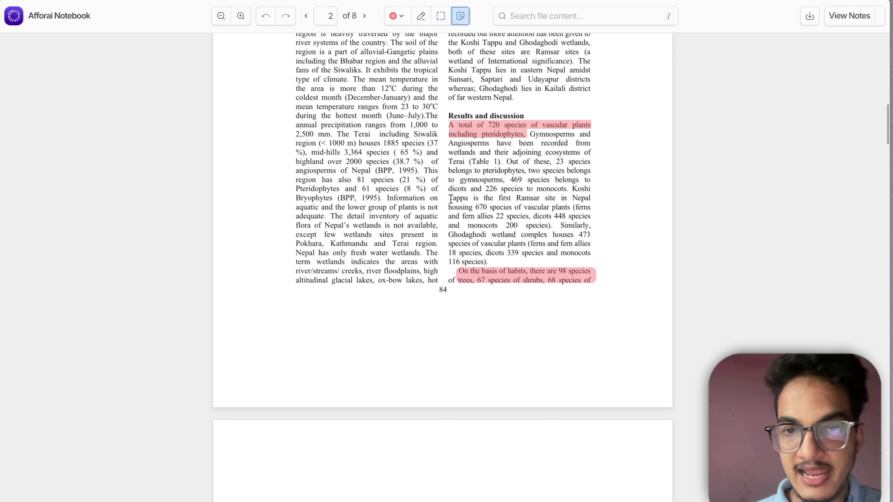
left_click(459, 202)
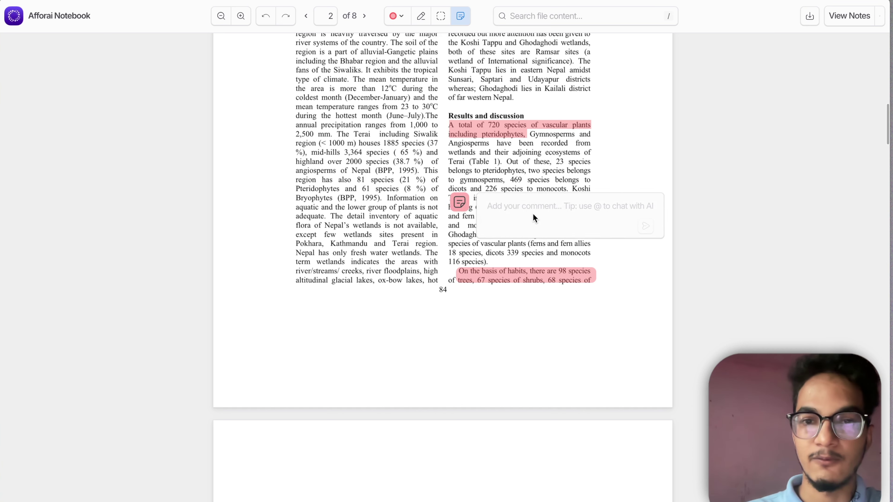
left_click(545, 206)
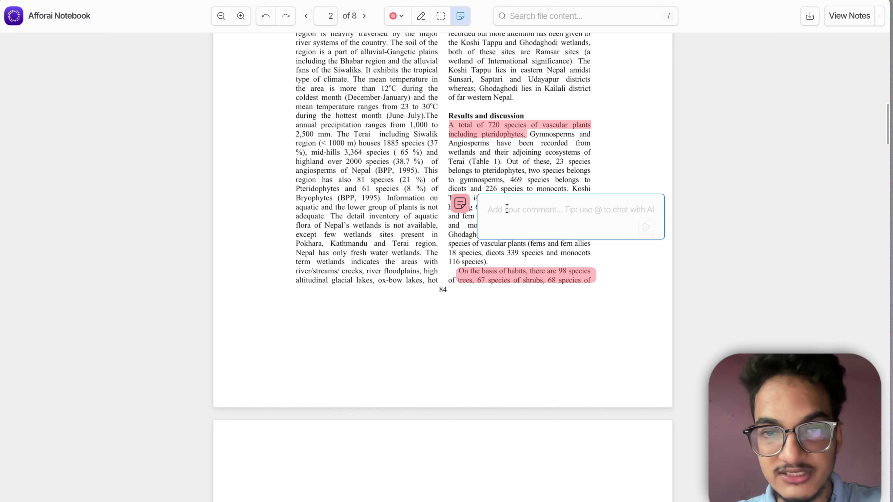
type("@")
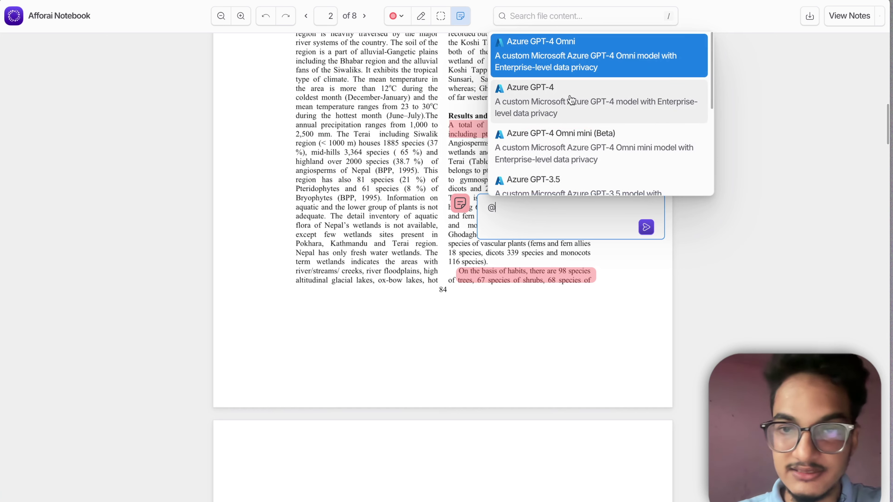
scroll(557, 136, "down", 3)
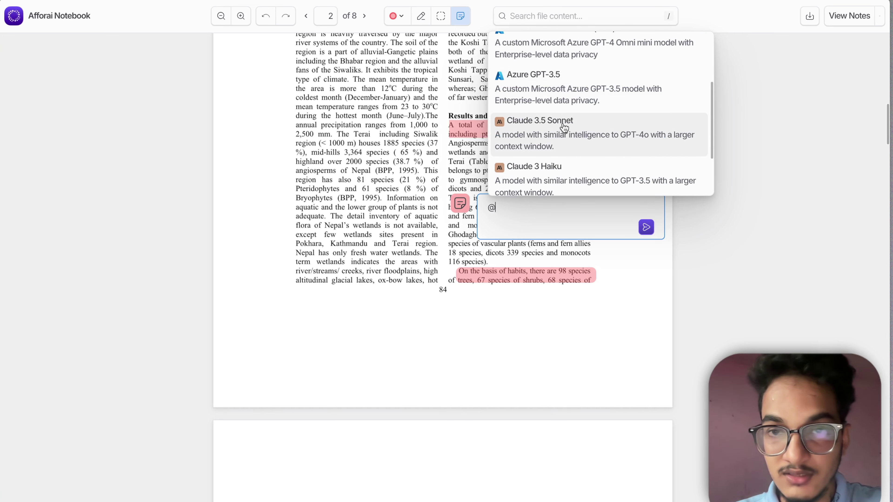
left_click(563, 126)
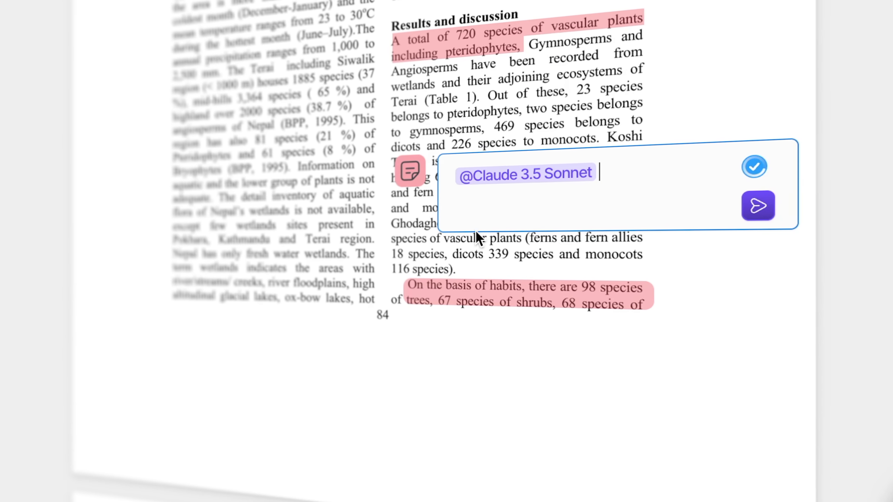
type("Give ")
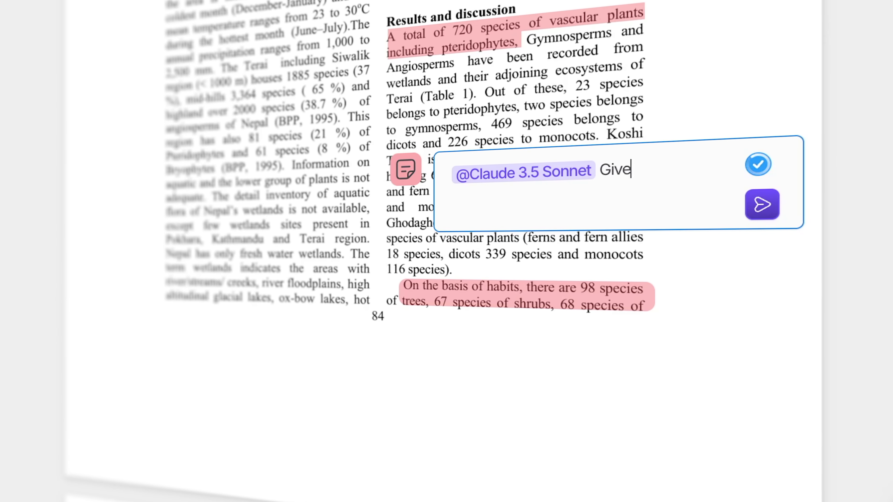
type("conclusion o")
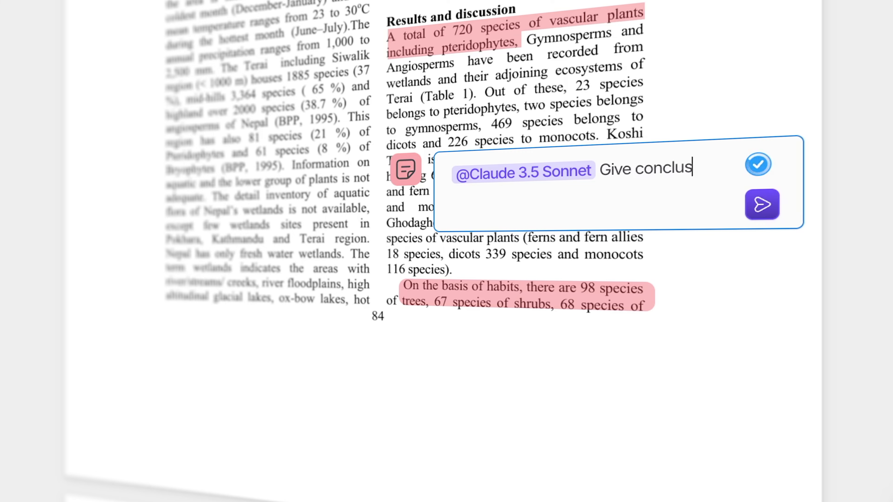
type("f this research p")
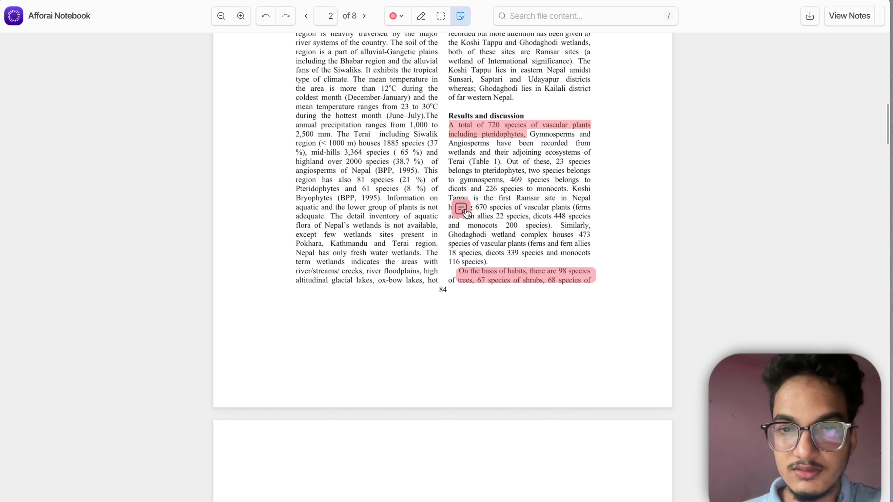
left_click(468, 211)
scroll(549, 355, "down", 3)
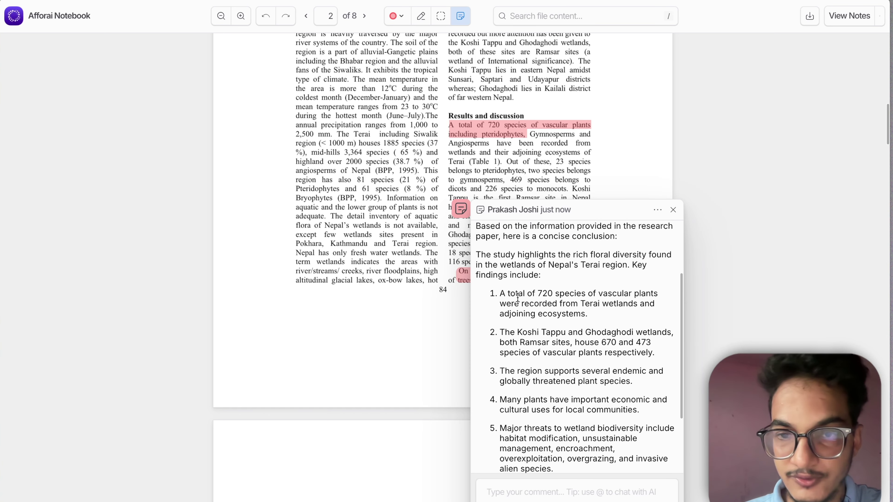
scroll(517, 297, "down", 1)
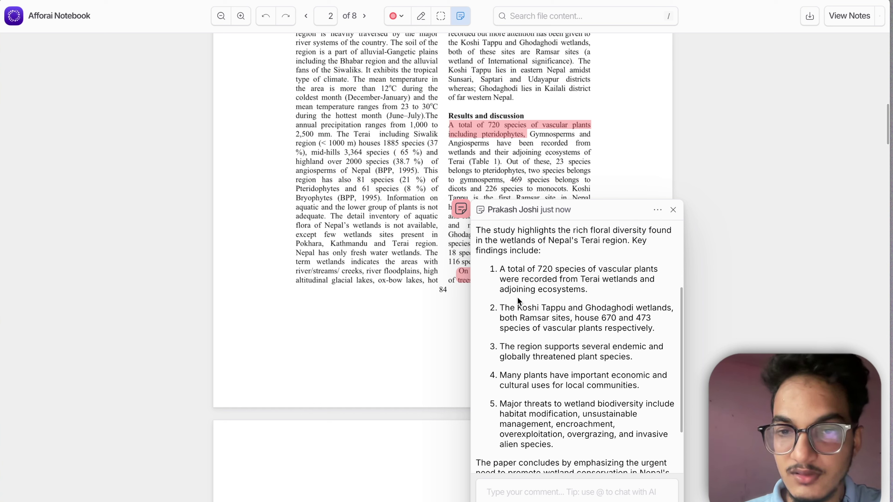
left_click_drag(517, 296, 589, 286)
left_click(588, 287)
scroll(589, 287, "down", 1)
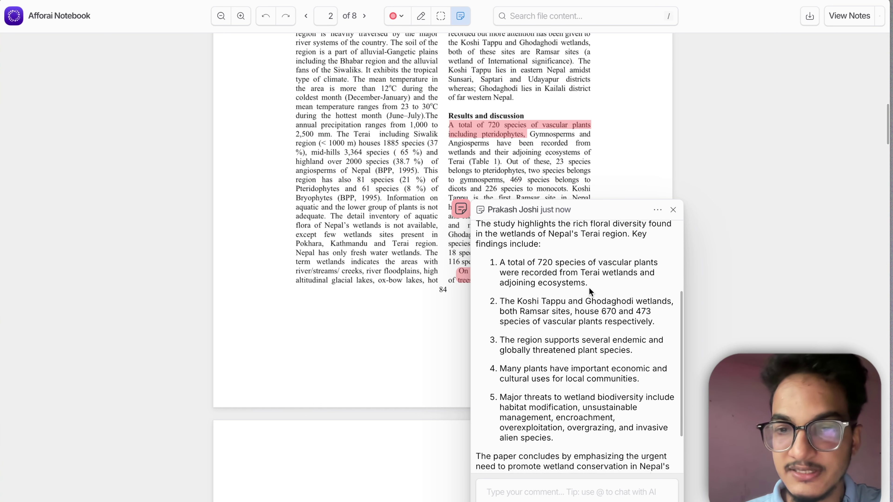
scroll(588, 287, "down", 1)
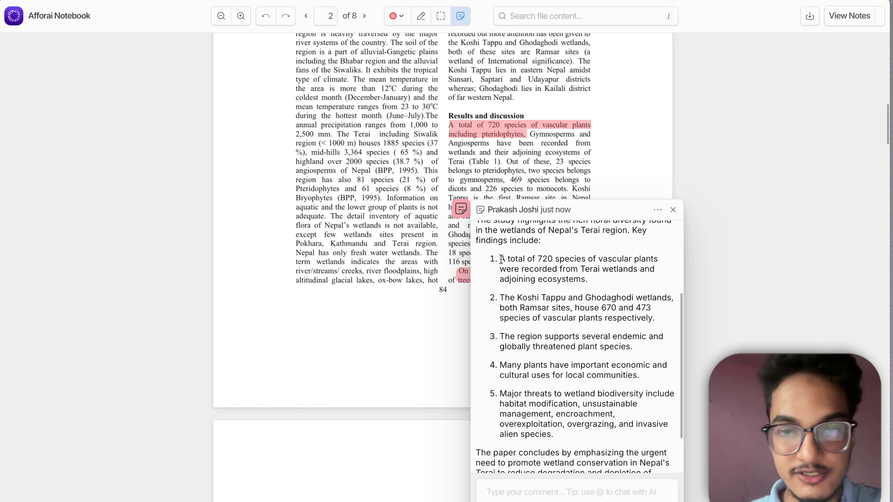
scroll(502, 260, "down", 3)
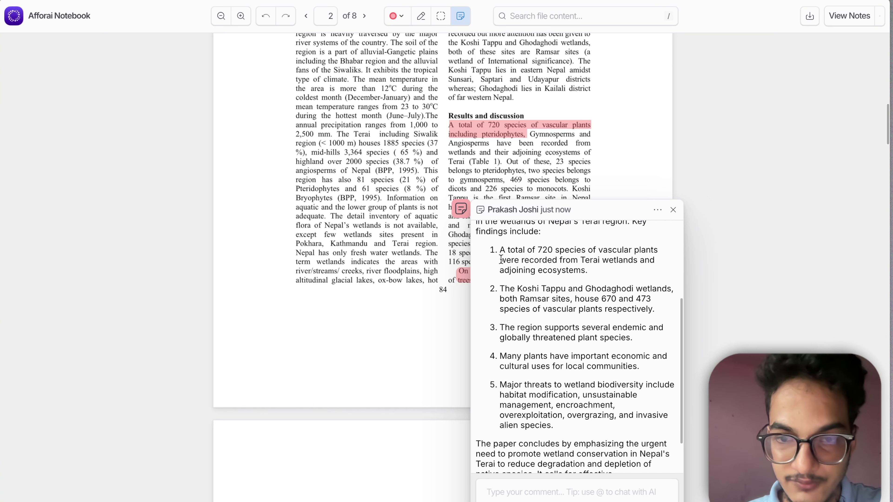
left_click(673, 210)
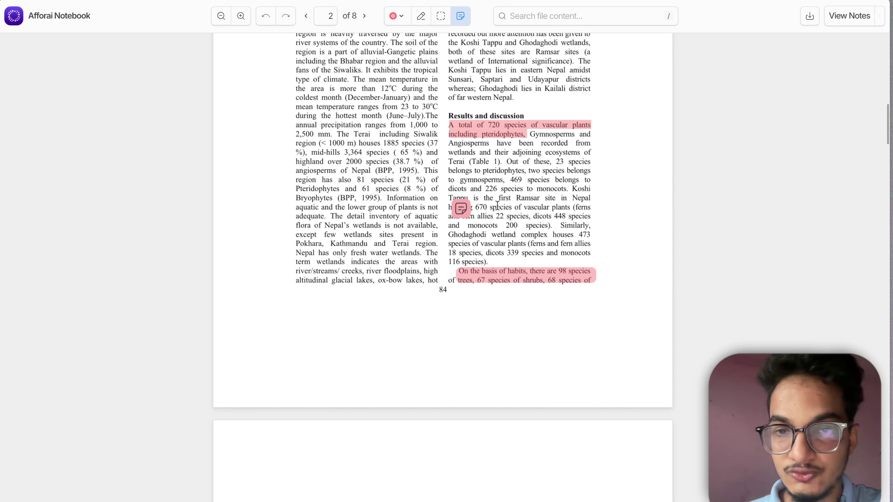
scroll(483, 194, "up", 1)
scroll(484, 194, "up", 5)
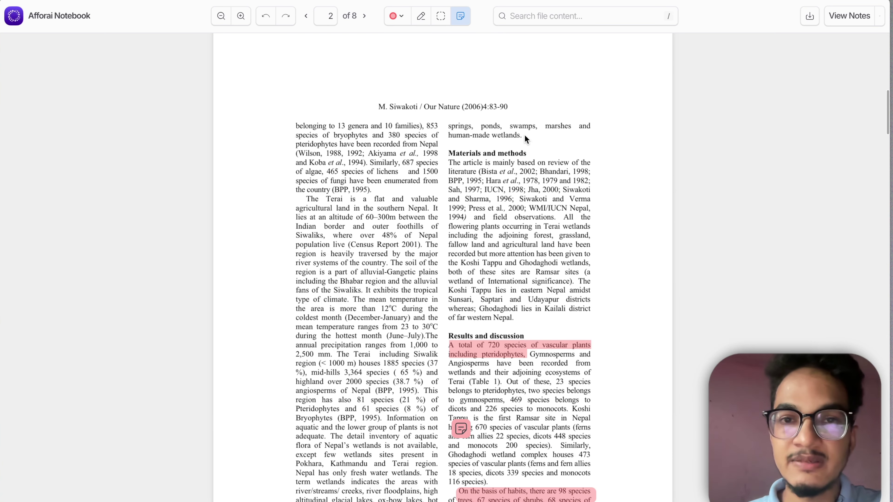
Return from the Notebook reader to the library file list via the Afforai Notebook logo
left_click(13, 20)
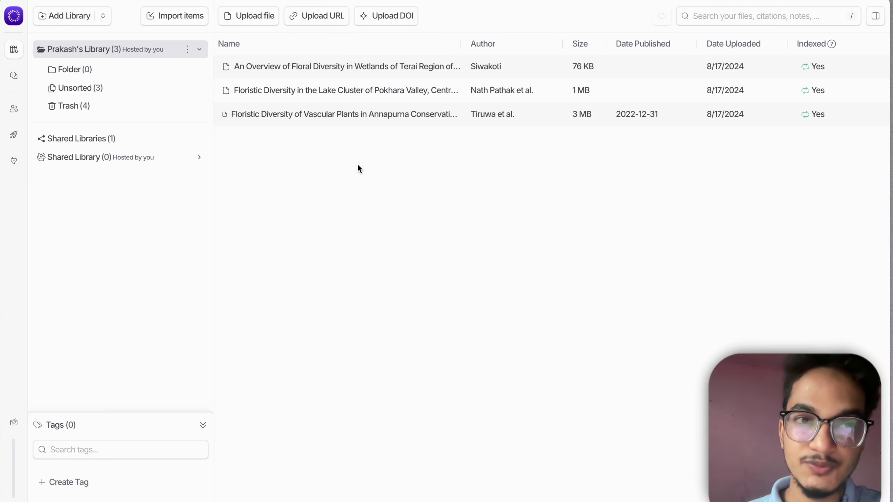